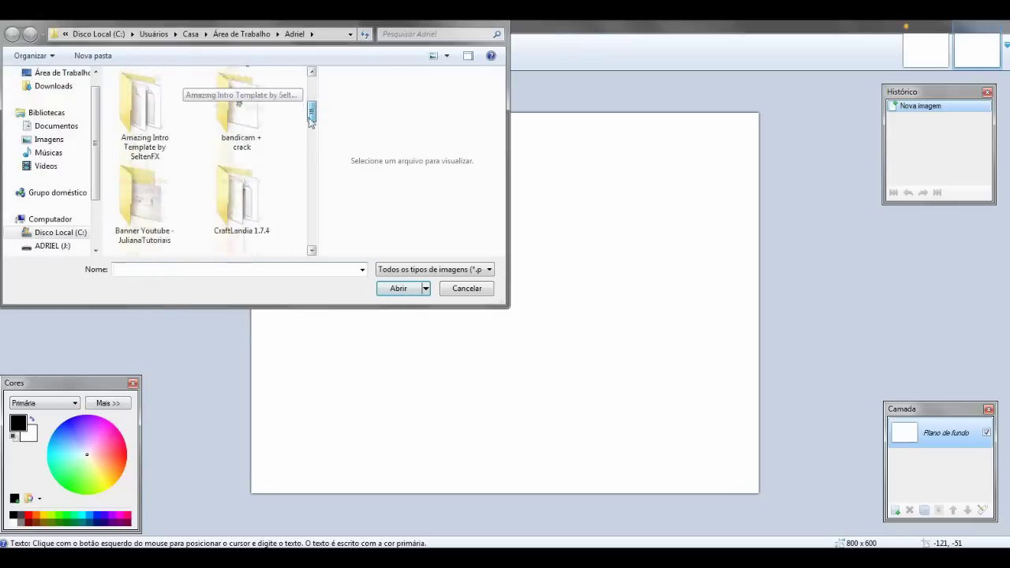
# Step: Open the image novaskin-minecraft-wallpaper from the Downloads folder and show it whole on the canvas at 33%
pyautogui.click(53, 86)
pyautogui.click(145, 170)
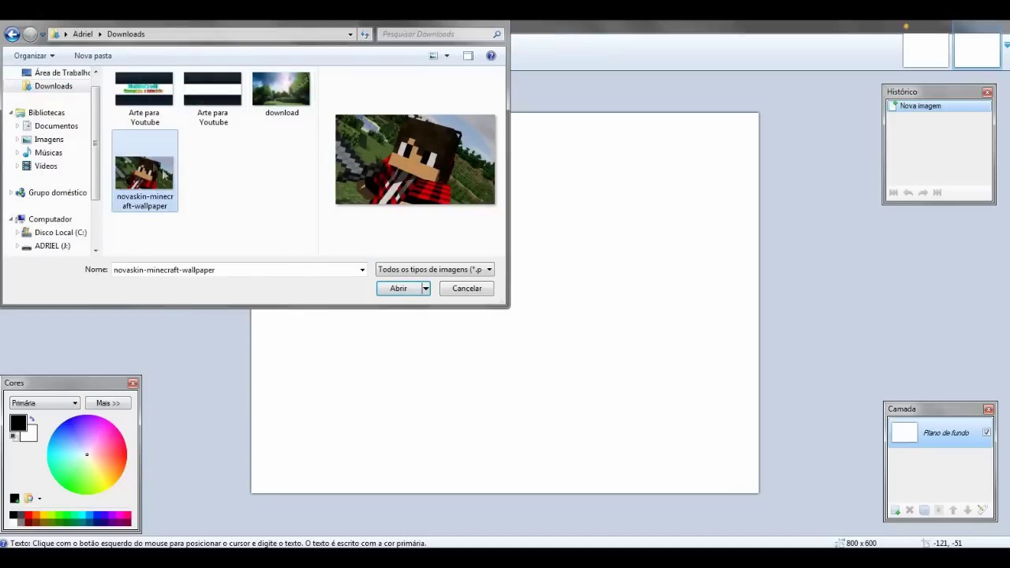
pyautogui.click(402, 293)
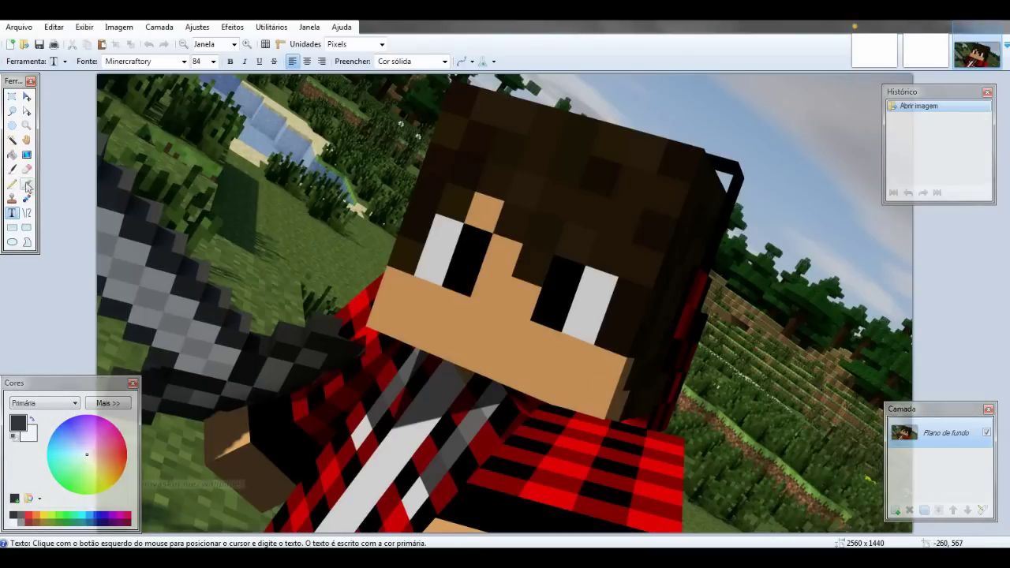
pyautogui.click(27, 125)
pyautogui.rightClick(334, 313)
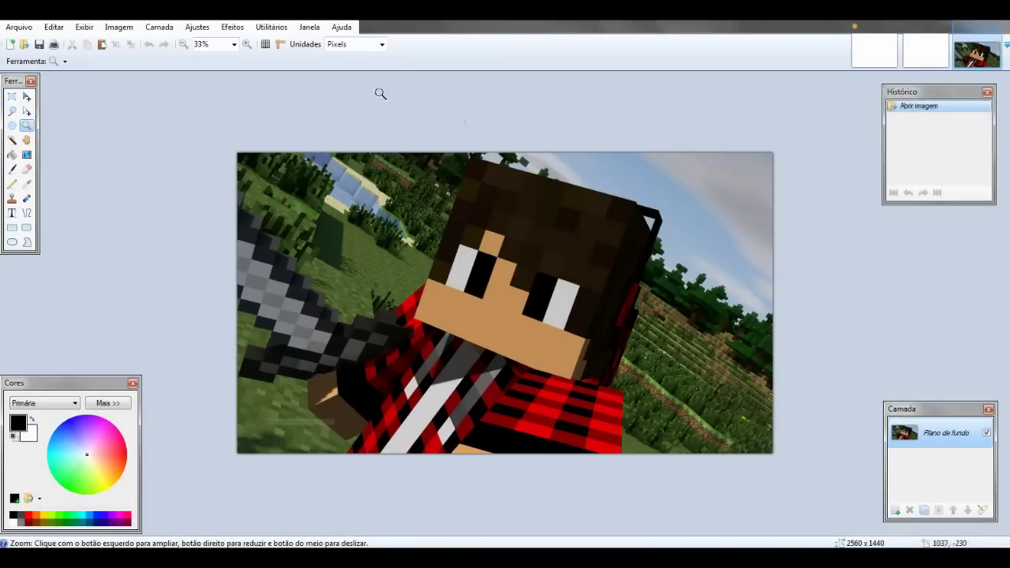
# Step: Add a new empty layer above the photo and choose the Line / Curve tool
pyautogui.click(26, 213)
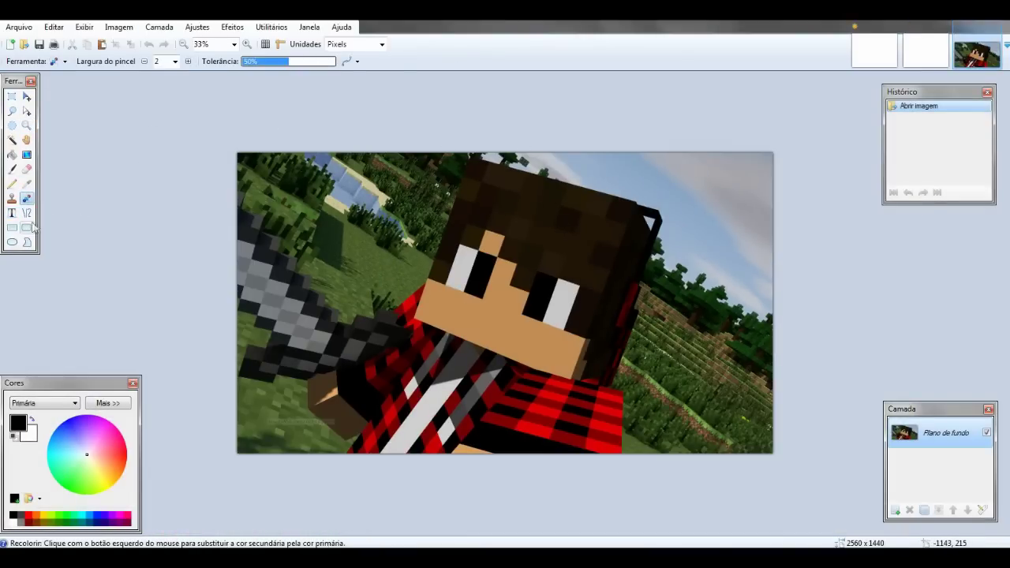
pyautogui.doubleClick(937, 434)
pyautogui.click(565, 337)
pyautogui.click(895, 510)
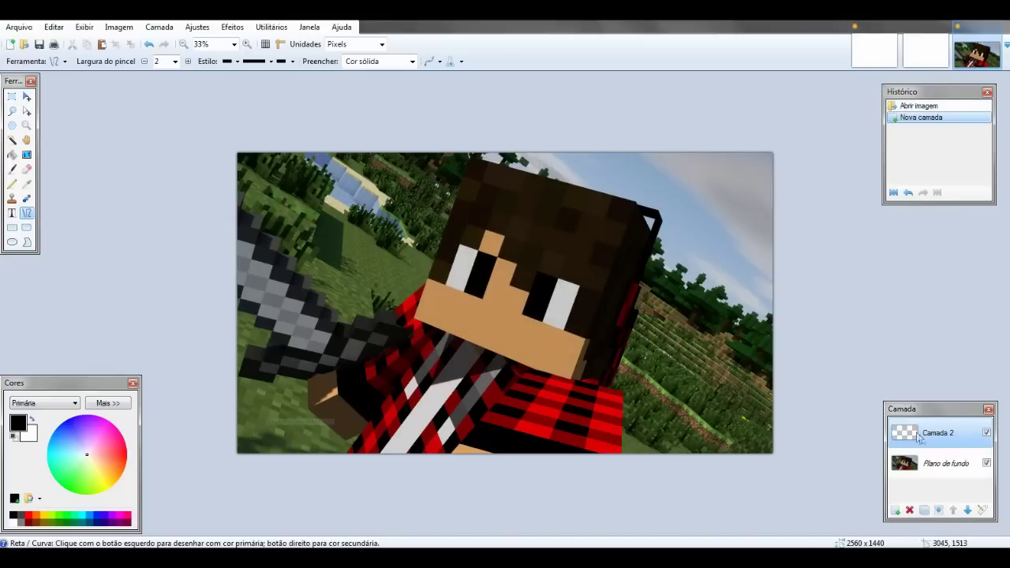
# Step: Fade the photo on the Plano de fundo layer by setting brightness to 98 and contrast to -33
pyautogui.click(947, 466)
pyautogui.click(198, 27)
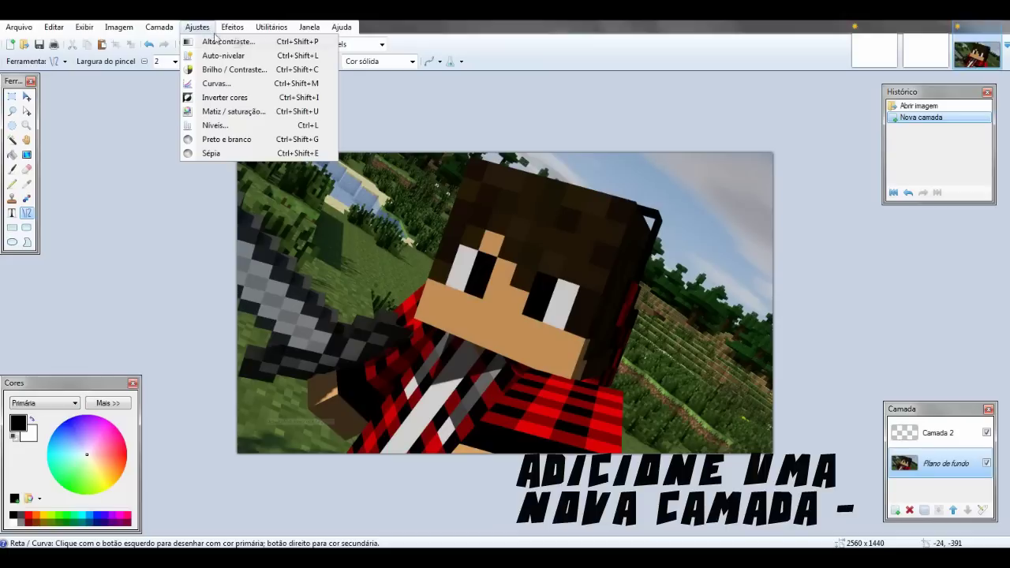
pyautogui.click(197, 27)
pyautogui.click(197, 27)
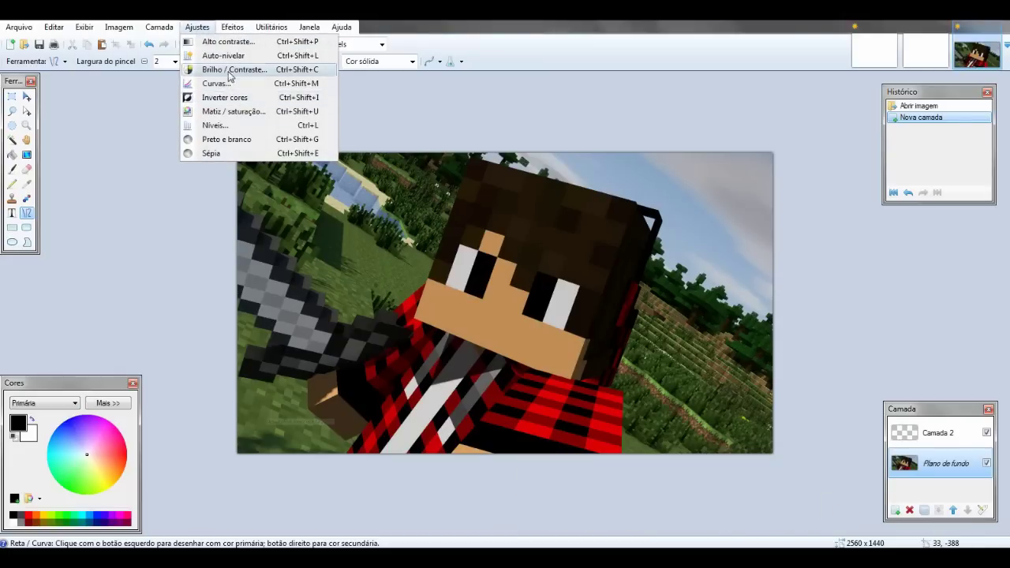
pyautogui.click(235, 70)
pyautogui.moveTo(472, 260); pyautogui.dragTo(537, 262)
pyautogui.moveTo(474, 290); pyautogui.dragTo(453, 290)
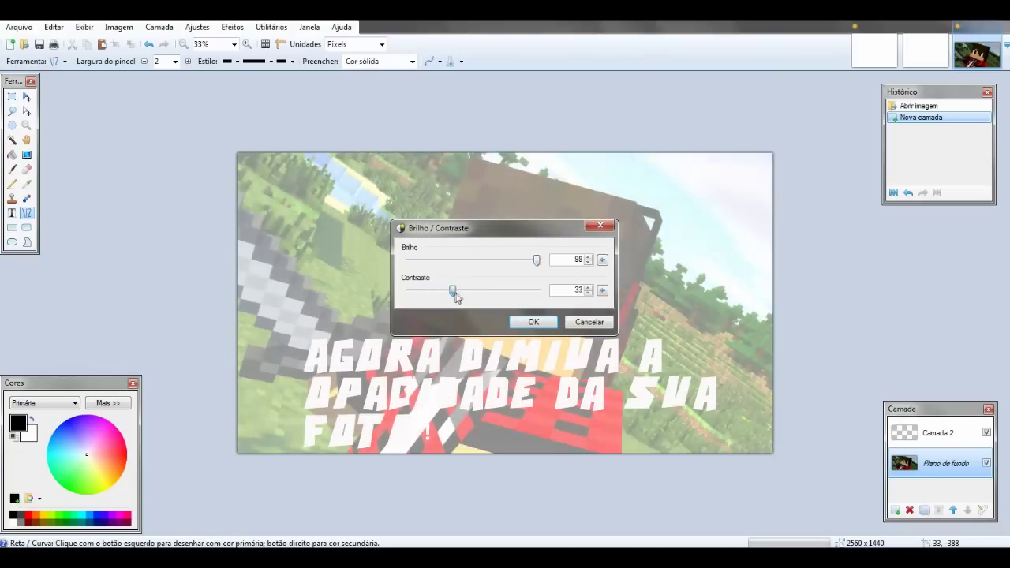
pyautogui.click(533, 322)
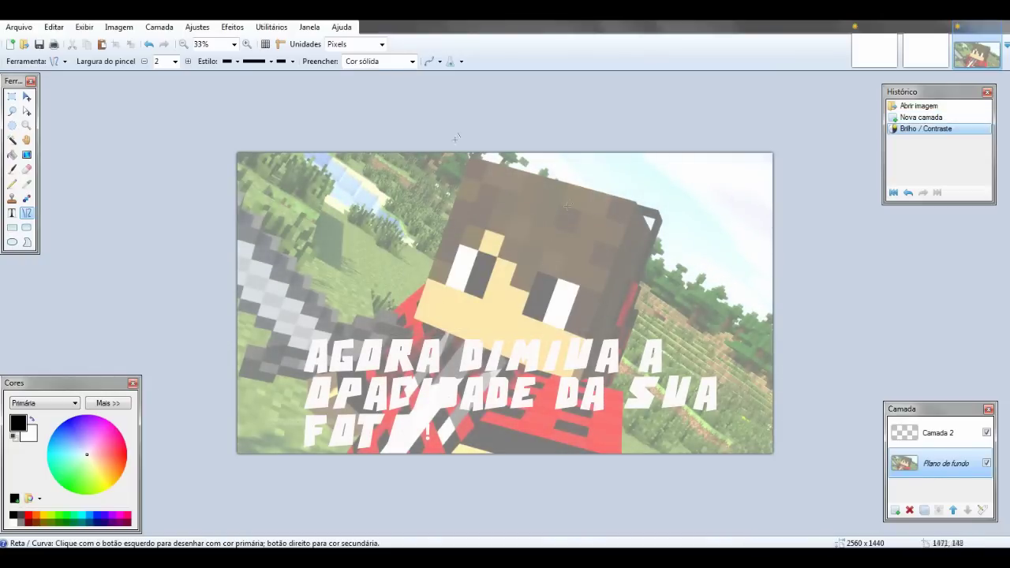
# Step: Make Camada 2 the active layer and set the line tool's brush width to 9
pyautogui.click(939, 442)
pyautogui.doubleClick(948, 434)
pyautogui.press('Escape')
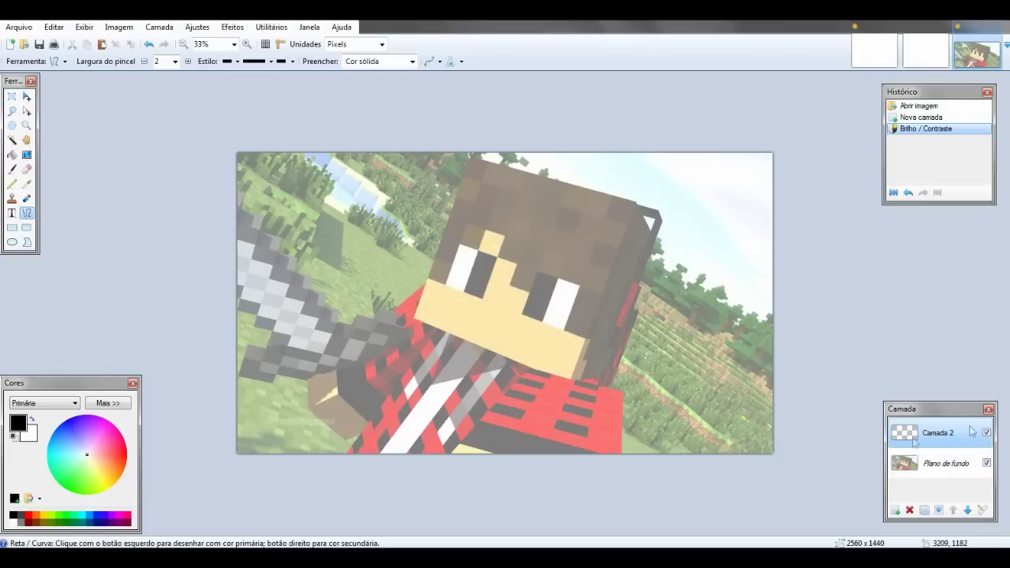
pyautogui.moveTo(472, 157); pyautogui.dragTo(426, 307)
pyautogui.hotkey('ctrl', 'z')
pyautogui.click(175, 61)
pyautogui.click(162, 139)
# Step: Trace the four edges of the head's front face with straight black lines
pyautogui.moveTo(414, 318); pyautogui.dragTo(569, 379)
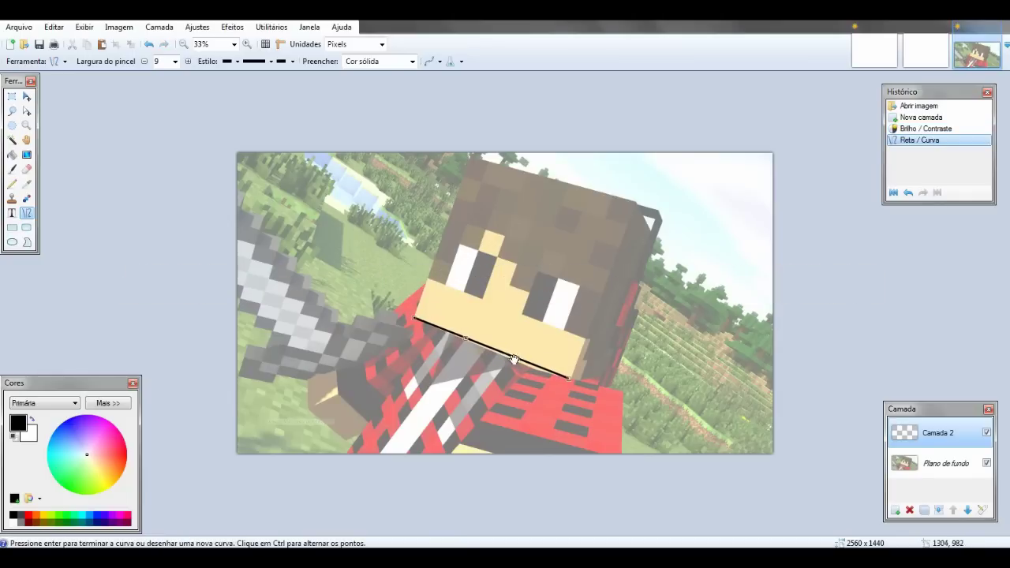
pyautogui.press('Return')
pyautogui.moveTo(569, 379); pyautogui.dragTo(414, 316)
pyautogui.press('Return')
pyautogui.press('Return')
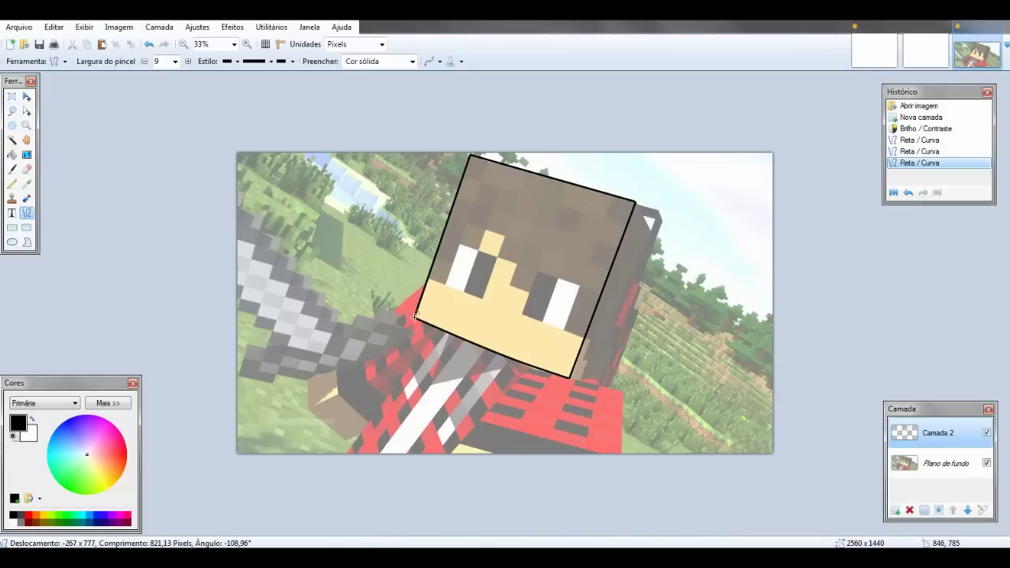
pyautogui.press('Return')
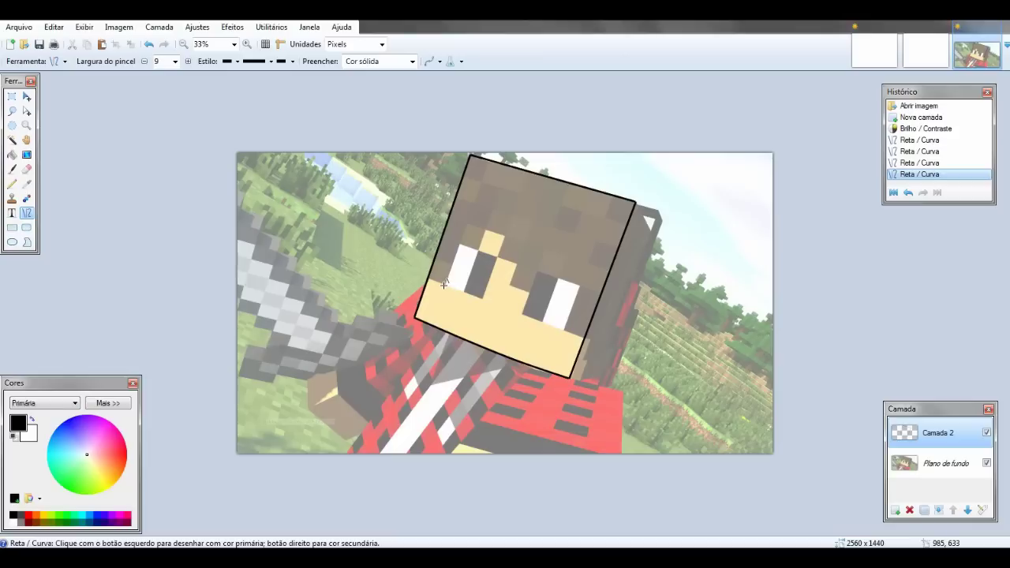
pyautogui.moveTo(446, 284)
pyautogui.mouseDown()
pyautogui.moveTo(483, 300)
pyautogui.moveTo(497, 258)
pyautogui.mouseUp()
pyautogui.press('Return')
pyautogui.press('Return')
pyautogui.hotkey('ctrl', 'z')
pyautogui.hotkey('ctrl', 'z')
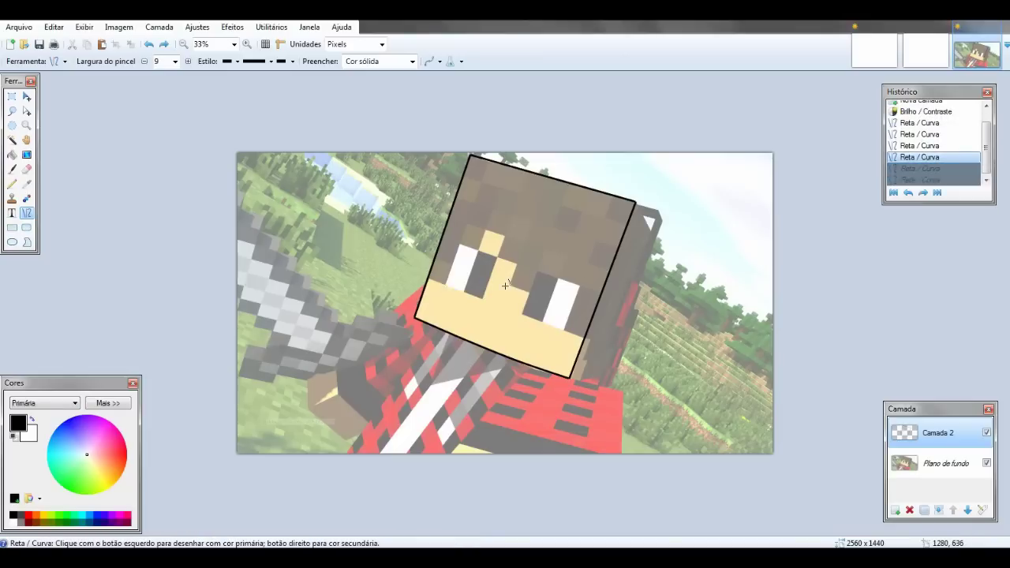
# Step: Paint a jagged hair fringe across the forehead above the eyes with the Paintbrush at width 9
pyautogui.press('b')
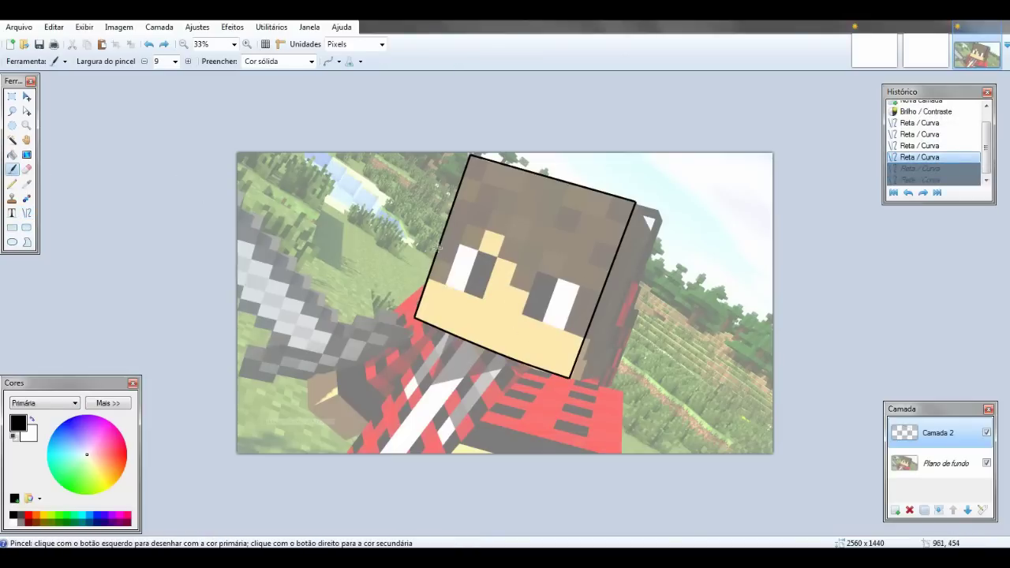
pyautogui.moveTo(463, 253); pyautogui.dragTo(451, 258)
pyautogui.hotkey('ctrl', 'z')
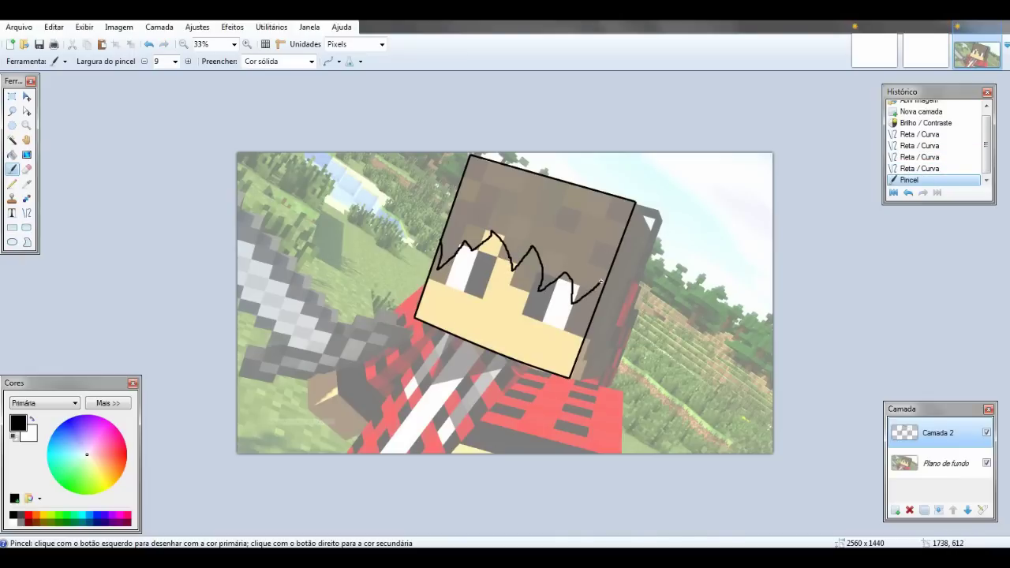
pyautogui.moveTo(579, 320); pyautogui.dragTo(593, 315)
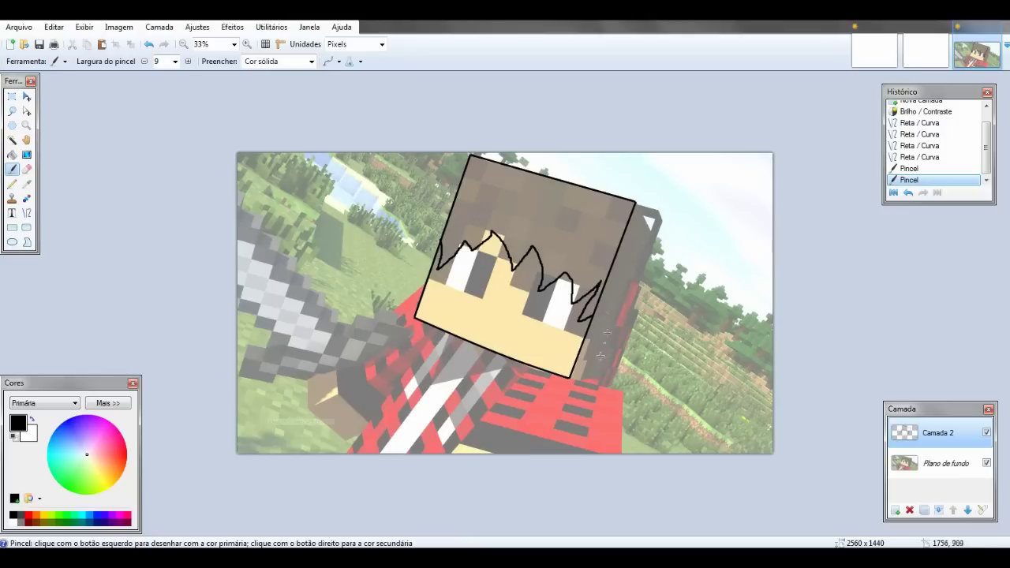
# Step: Trace the edges of the head's side face with straight lines joined to the front face
pyautogui.click(26, 214)
pyautogui.moveTo(570, 377)
pyautogui.mouseDown()
pyautogui.moveTo(610, 370)
pyautogui.moveTo(654, 239)
pyautogui.mouseUp()
pyautogui.hotkey('ctrl', 'z')
pyautogui.moveTo(654, 239); pyautogui.dragTo(636, 206)
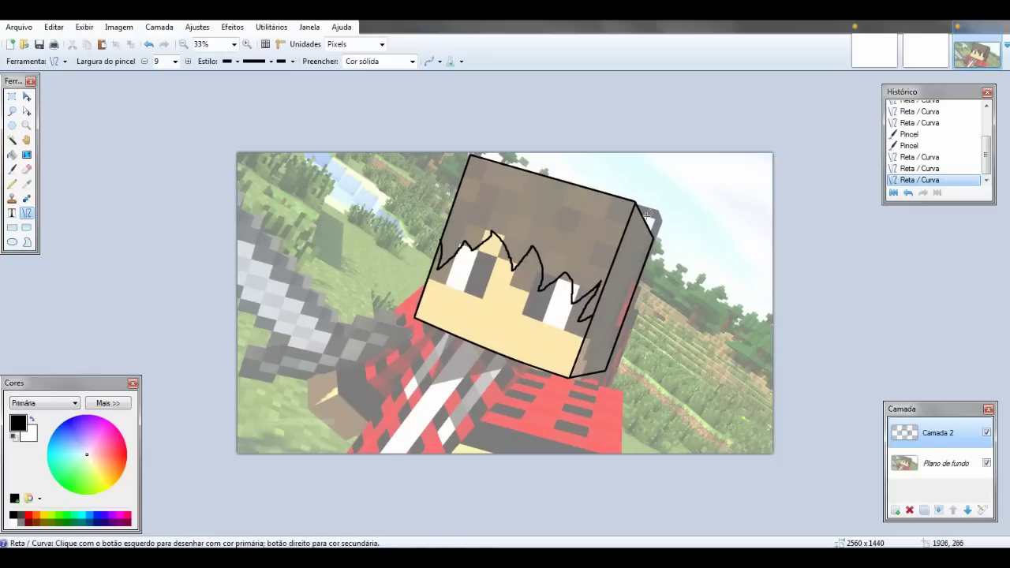
pyautogui.click(12, 168)
pyautogui.click(622, 305)
pyautogui.click(622, 308)
pyautogui.moveTo(600, 326)
pyautogui.mouseDown()
pyautogui.moveTo(621, 307)
pyautogui.moveTo(622, 317)
pyautogui.mouseUp()
pyautogui.click(624, 321)
pyautogui.click(626, 325)
pyautogui.click(630, 331)
pyautogui.hotkey('ctrl', 'z')
pyautogui.hotkey('ctrl', 'z')
pyautogui.hotkey('ctrl', 'z')
pyautogui.hotkey('ctrl', 'z')
pyautogui.hotkey('ctrl', 'z')
pyautogui.hotkey('ctrl', 'z')
pyautogui.hotkey('ctrl', 'z')
pyautogui.hotkey('ctrl', 'z')
# Step: Paint the jagged hair edge across the side of the head and redraw that side's upper edge with a straight line
pyautogui.moveTo(590, 318); pyautogui.dragTo(604, 306)
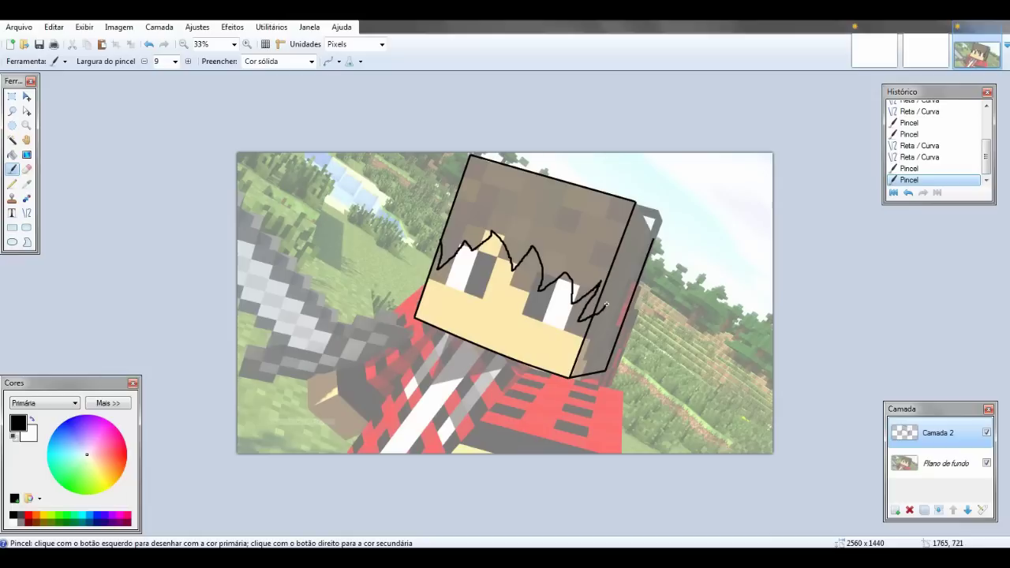
pyautogui.click(622, 322)
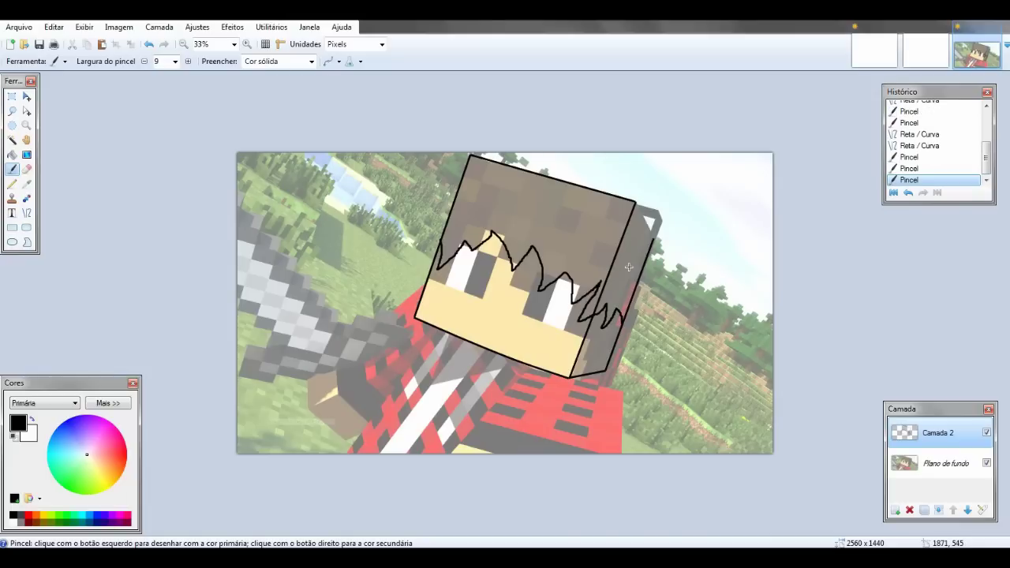
pyautogui.hotkey('ctrl', 'z')
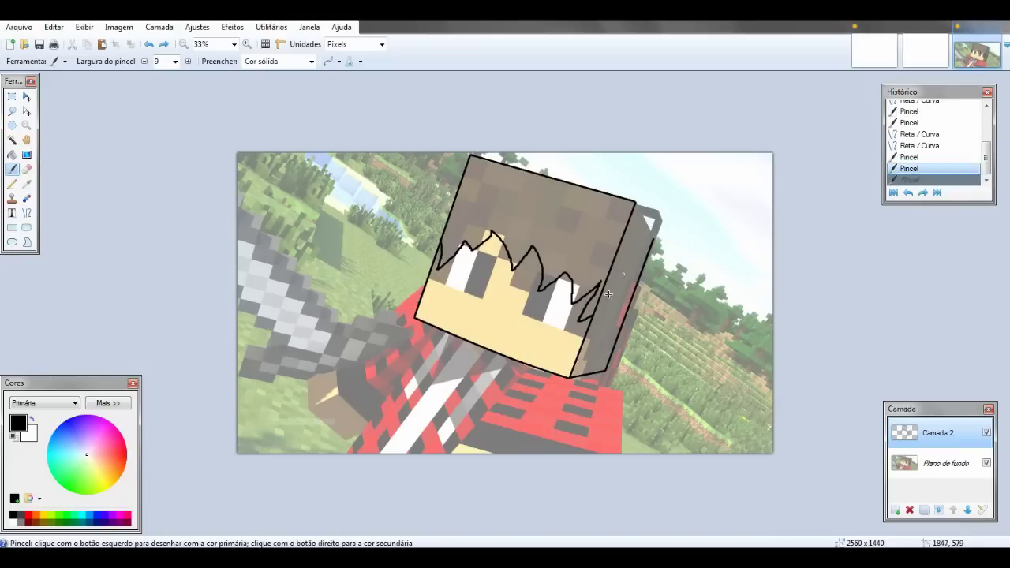
pyautogui.moveTo(611, 310); pyautogui.dragTo(629, 303)
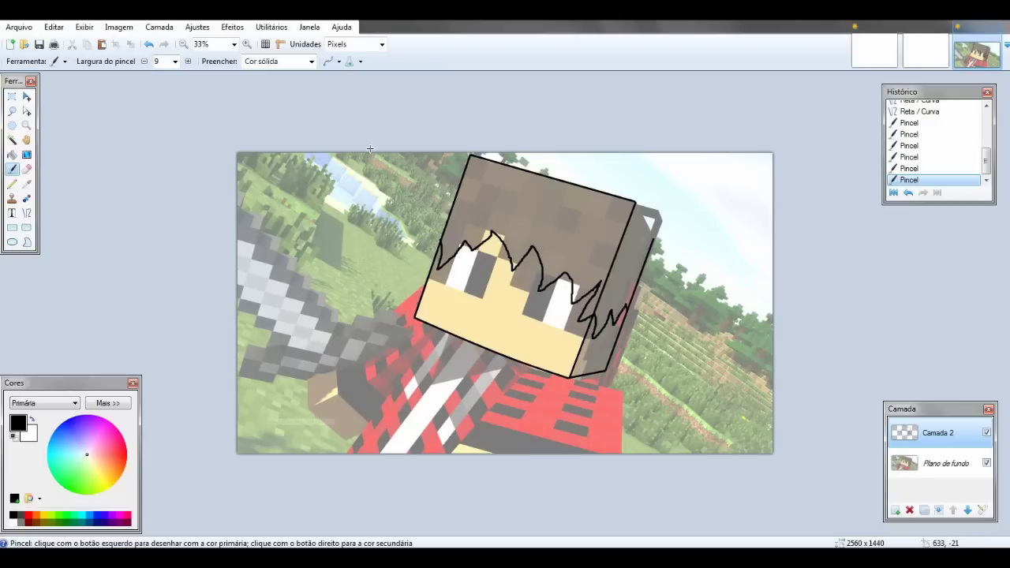
pyautogui.click(26, 212)
pyautogui.moveTo(653, 237); pyautogui.dragTo(636, 202)
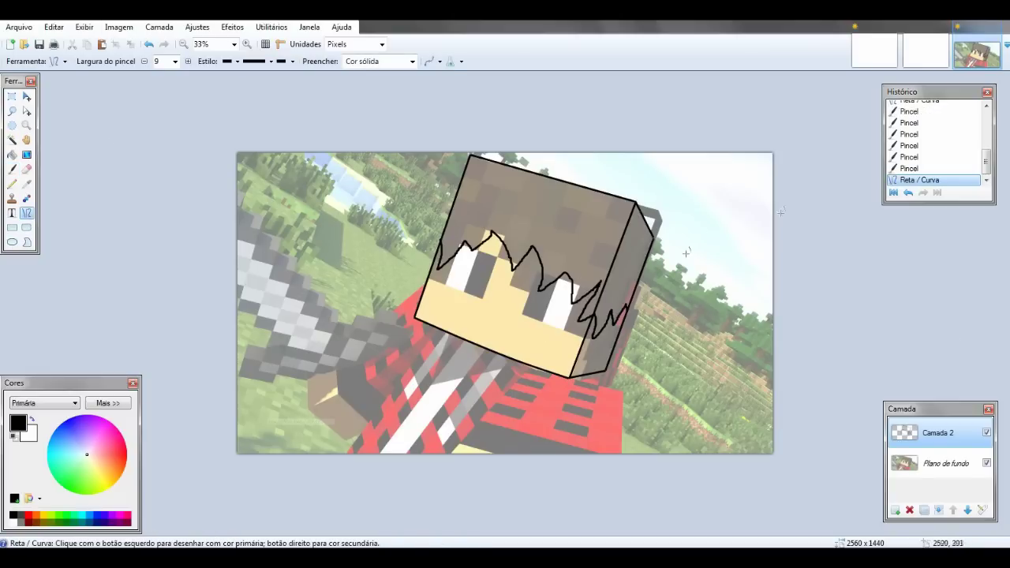
# Step: Trace the shoulder and arm block below the head's right side, including its lower sleeve edges, with straight lines
pyautogui.moveTo(532, 367)
pyautogui.mouseDown()
pyautogui.moveTo(625, 394)
pyautogui.moveTo(622, 467)
pyautogui.moveTo(512, 388)
pyautogui.moveTo(457, 450)
pyautogui.moveTo(495, 456)
pyautogui.mouseUp()
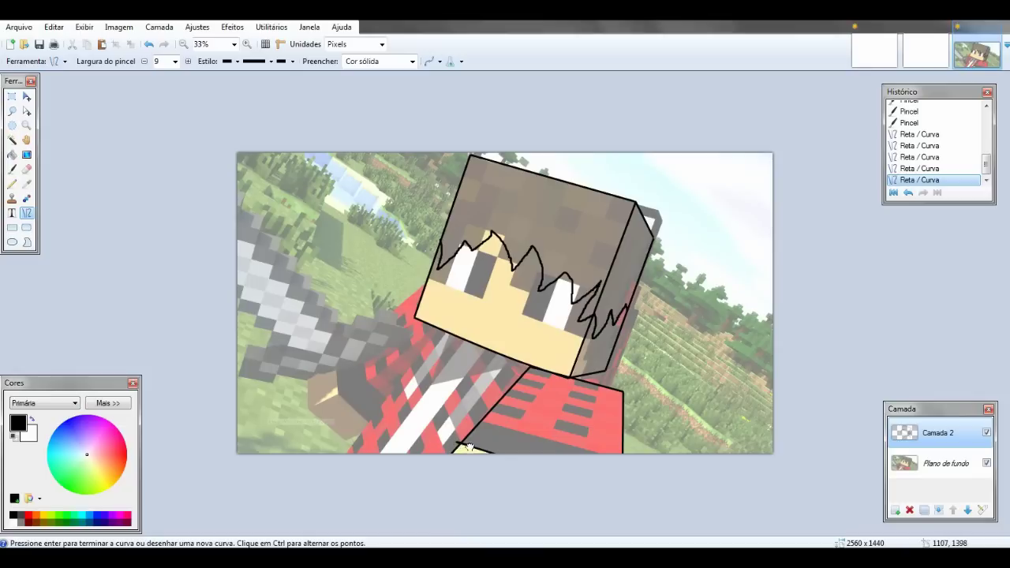
pyautogui.hotkey('ctrl', 'z')
pyautogui.moveTo(460, 444); pyautogui.dragTo(499, 456)
pyautogui.click(555, 440)
pyautogui.moveTo(482, 421); pyautogui.dragTo(619, 457)
# Step: Trace the open jacket's edges, its small white patches and the shirt lines beneath the chin
pyautogui.click(447, 352)
pyautogui.moveTo(437, 329); pyautogui.dragTo(349, 455)
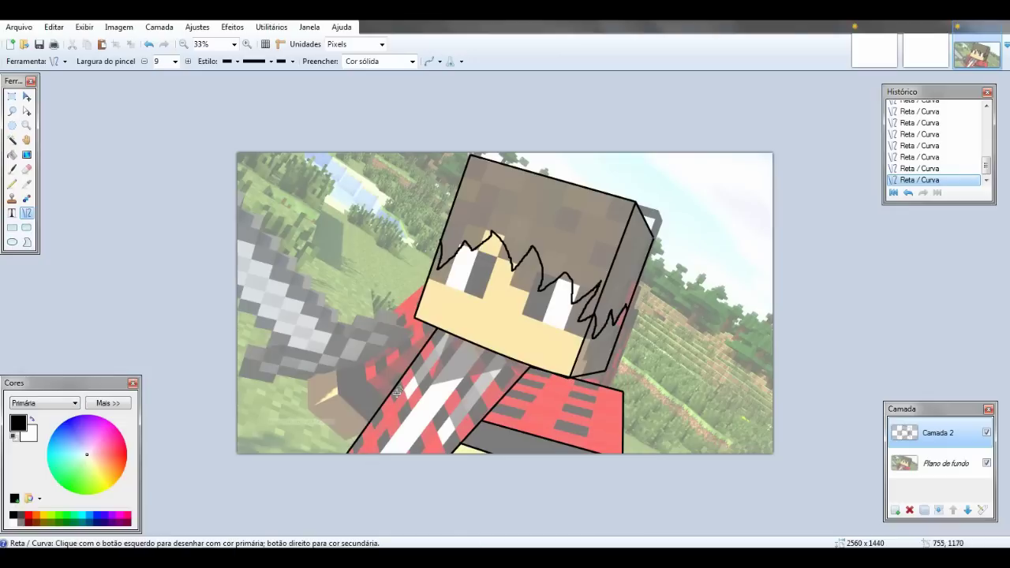
pyautogui.moveTo(499, 356); pyautogui.dragTo(437, 434)
pyautogui.moveTo(439, 434); pyautogui.dragTo(443, 450)
pyautogui.moveTo(445, 449)
pyautogui.mouseDown()
pyautogui.moveTo(514, 372)
pyautogui.moveTo(500, 356)
pyautogui.mouseUp()
pyautogui.moveTo(455, 430); pyautogui.dragTo(450, 417)
pyautogui.moveTo(456, 337)
pyautogui.mouseDown()
pyautogui.moveTo(404, 402)
pyautogui.moveTo(403, 390)
pyautogui.mouseUp()
pyautogui.moveTo(402, 389)
pyautogui.mouseDown()
pyautogui.moveTo(447, 333)
pyautogui.moveTo(413, 376)
pyautogui.mouseUp()
pyautogui.press('Return')
pyautogui.moveTo(378, 454); pyautogui.dragTo(464, 339)
pyautogui.press('Return')
# Step: Finish the shirt lines and trace the bent arm's curved underside and the outline of its hand
pyautogui.moveTo(405, 456)
pyautogui.mouseDown()
pyautogui.moveTo(485, 349)
pyautogui.moveTo(338, 393)
pyautogui.mouseUp()
pyautogui.press('Return')
pyautogui.moveTo(395, 354); pyautogui.dragTo(407, 359)
pyautogui.press('Return')
pyautogui.moveTo(339, 395); pyautogui.dragTo(309, 379)
pyautogui.press('Return')
pyautogui.press('Return')
pyautogui.press('Return')
pyautogui.press('Return')
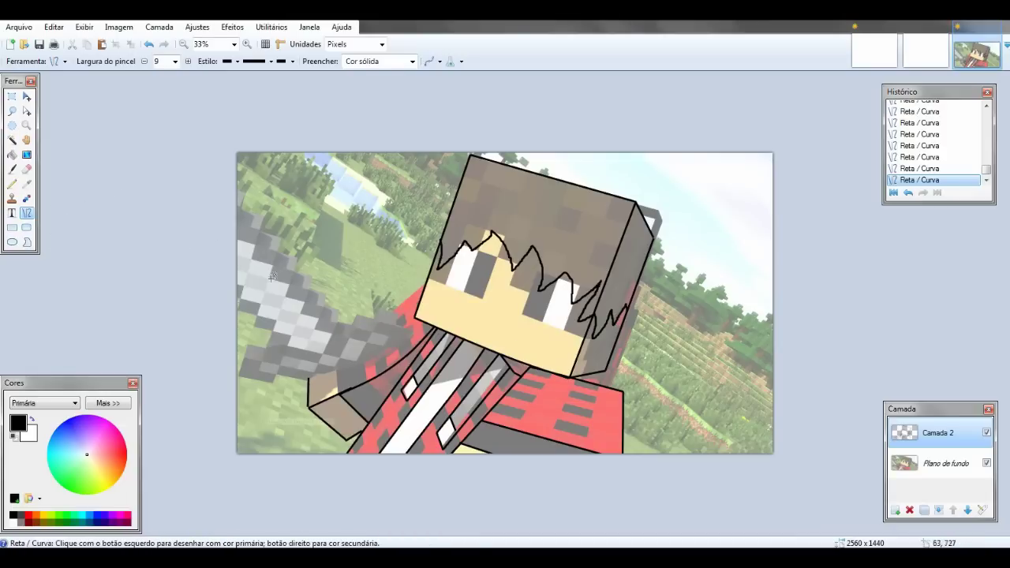
# Step: Trace the bent arm's curved upper edge up to the head and the lines dividing its cuff from the sleeve
pyautogui.hotkey('ctrl', 'z')
pyautogui.moveTo(309, 407)
pyautogui.mouseDown()
pyautogui.moveTo(308, 360)
pyautogui.moveTo(427, 282)
pyautogui.mouseUp()
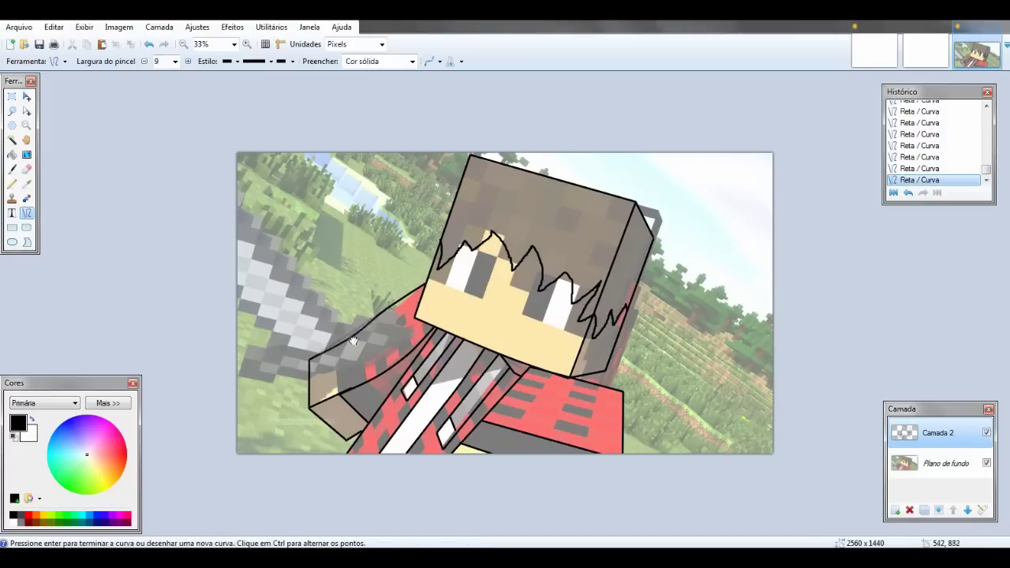
pyautogui.moveTo(386, 311); pyautogui.dragTo(392, 314)
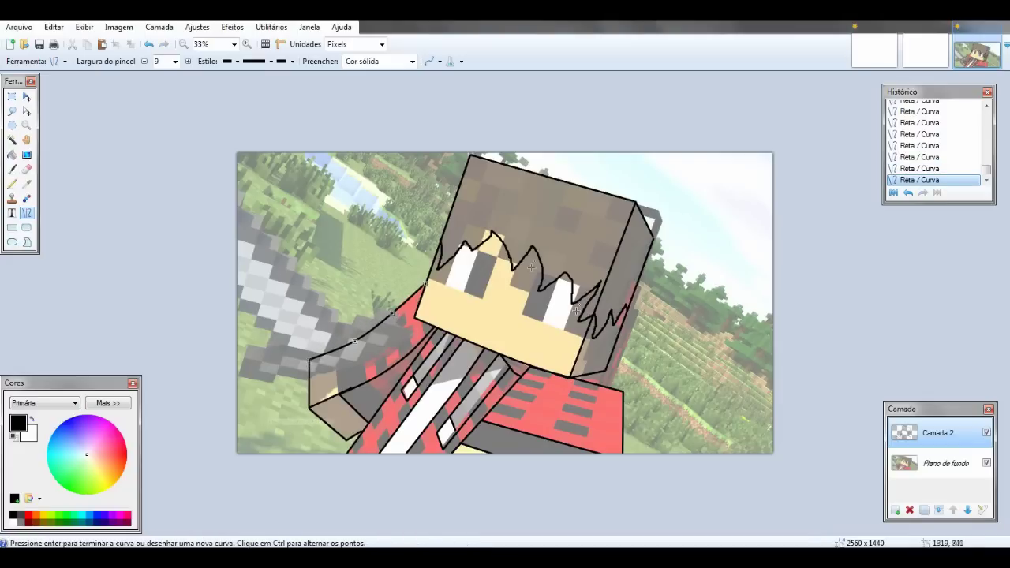
pyautogui.press('Return')
pyautogui.moveTo(337, 394)
pyautogui.mouseDown()
pyautogui.moveTo(333, 351)
pyautogui.moveTo(360, 339)
pyautogui.mouseUp()
pyautogui.press('Return')
pyautogui.press('Return')
pyautogui.moveTo(367, 382); pyautogui.dragTo(387, 400)
pyautogui.press('Return')
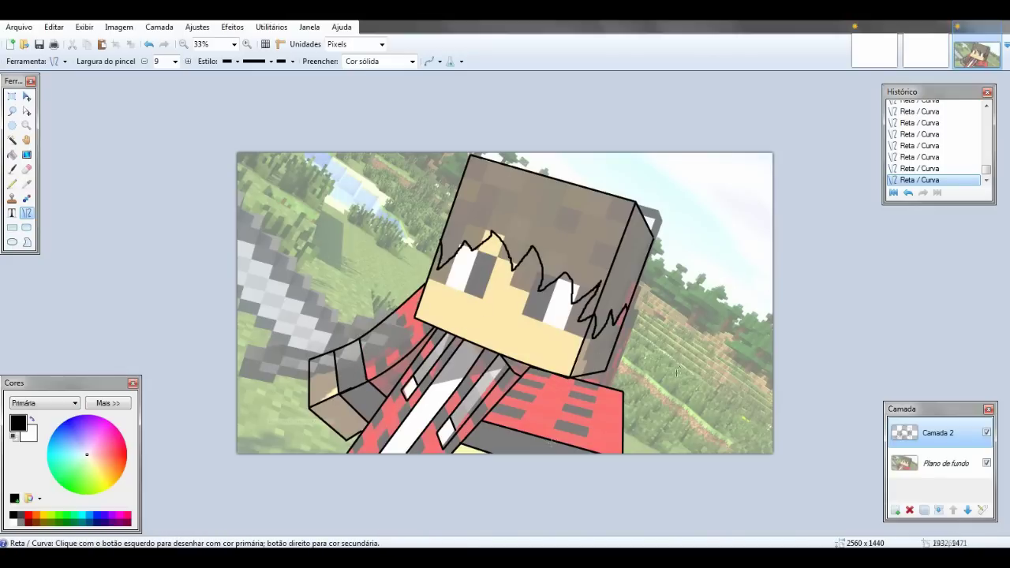
# Step: Check the line art on its own by hiding the Plano de fundo layer and showing it again
pyautogui.click(986, 464)
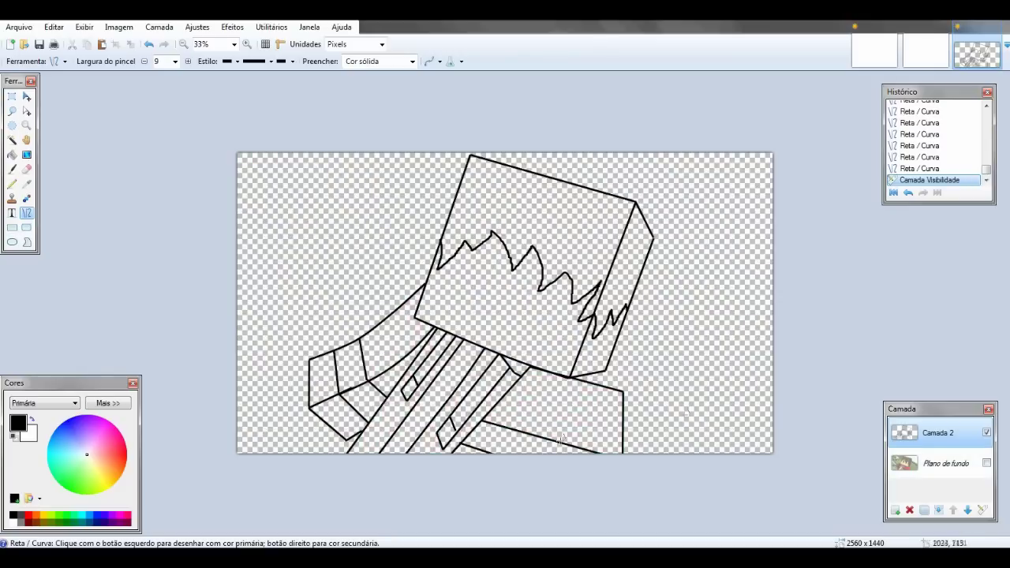
pyautogui.click(987, 463)
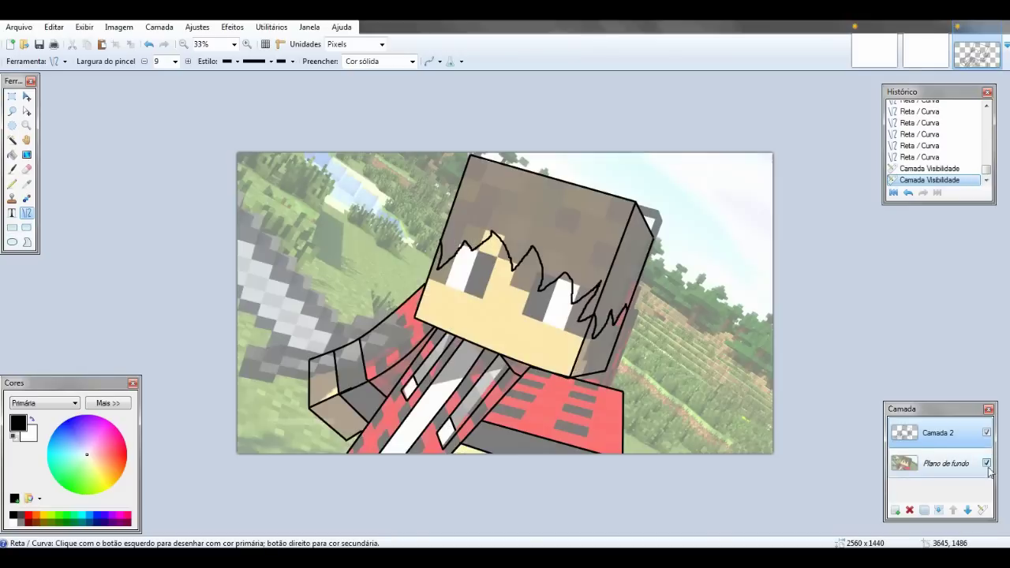
# Step: Trace the lower and inner edges of the eye on the face's left with straight lines
pyautogui.moveTo(445, 285)
pyautogui.mouseDown()
pyautogui.moveTo(484, 300)
pyautogui.moveTo(499, 257)
pyautogui.moveTo(466, 248)
pyautogui.mouseUp()
pyautogui.press('Return')
pyautogui.press('Return')
pyautogui.press('Return')
pyautogui.hotkey('ctrl', 'z')
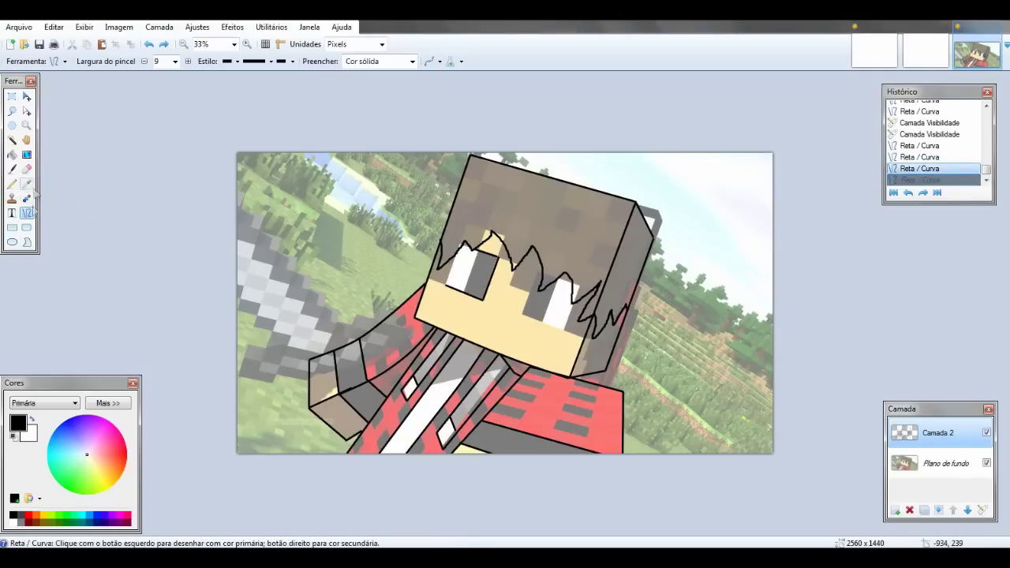
# Step: Close the left eye's outline at 100% zoom by drawing its upper and outer edges
pyautogui.click(26, 125)
pyautogui.click(417, 204)
pyautogui.click(416, 207)
pyautogui.click(415, 209)
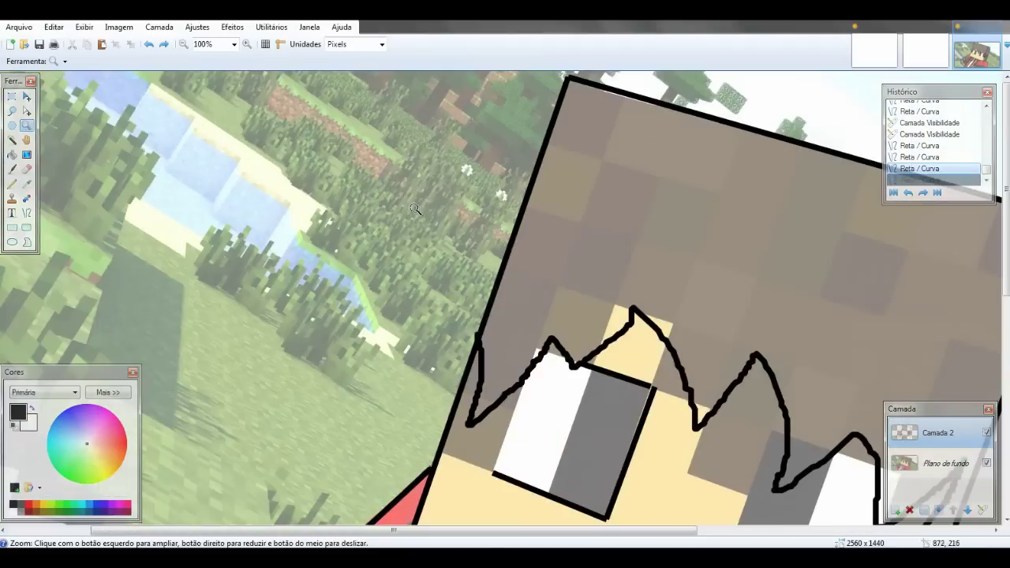
pyautogui.click(26, 213)
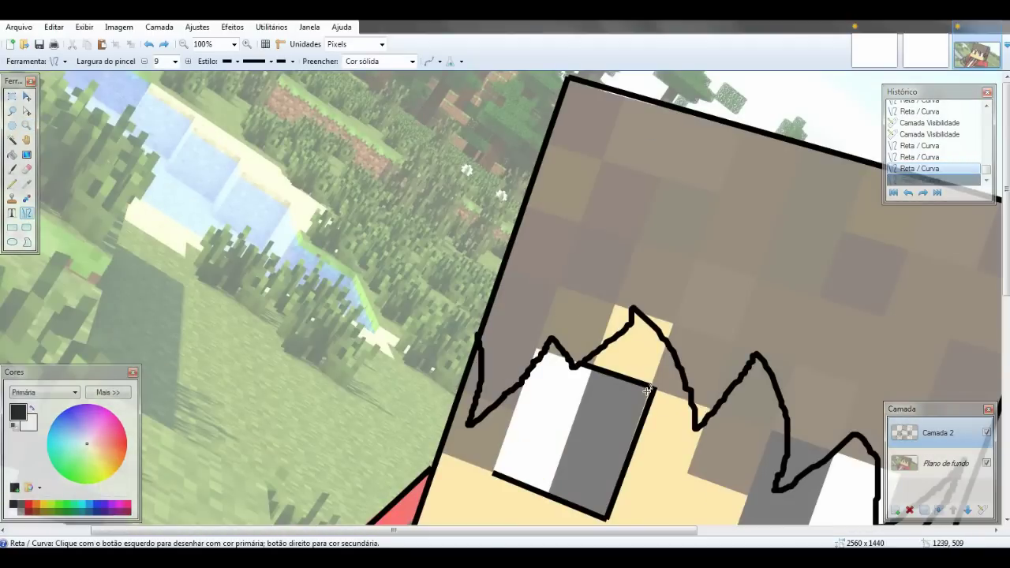
pyautogui.moveTo(653, 388); pyautogui.dragTo(545, 352)
pyautogui.press('Return')
pyautogui.press('Return')
pyautogui.moveTo(491, 472); pyautogui.dragTo(525, 379)
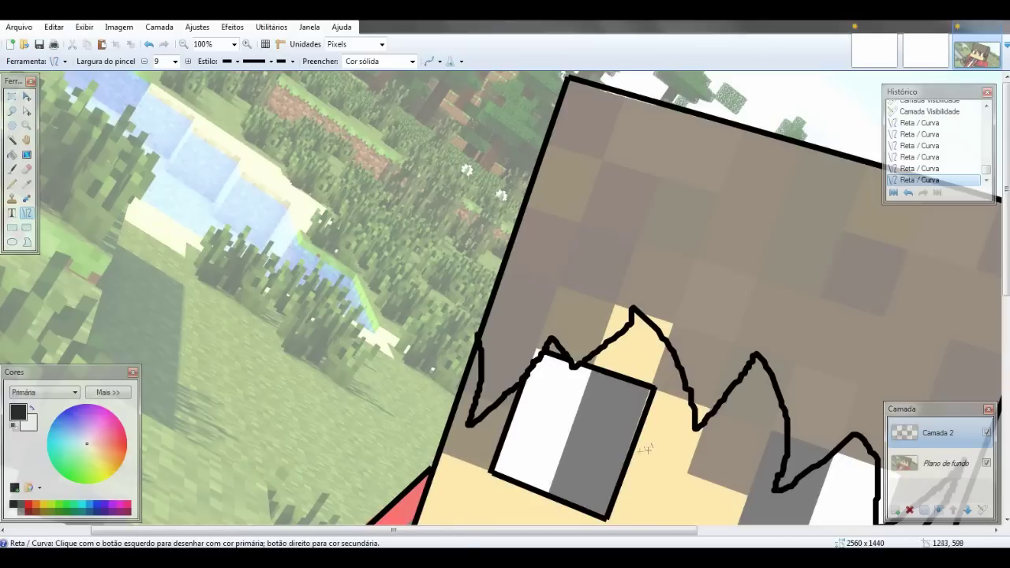
# Step: Draw a curved line through the eye on the face's left, separating the white from the grey iris
pyautogui.moveTo(547, 493); pyautogui.dragTo(594, 370)
pyautogui.moveTo(562, 452); pyautogui.dragTo(558, 449)
pyautogui.moveTo(578, 410); pyautogui.dragTo(576, 410)
pyautogui.moveTo(558, 473); pyautogui.dragTo(550, 496)
pyautogui.press('Return')
# Step: Outline the eye on the face's right with straight black lines along its visible edges
pyautogui.click(27, 126)
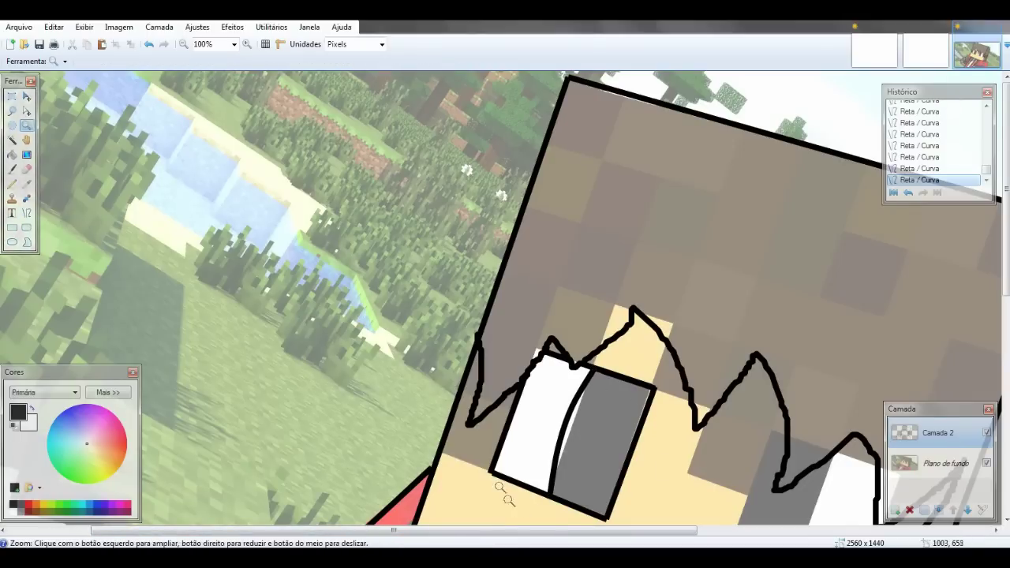
pyautogui.moveTo(517, 532); pyautogui.dragTo(720, 533)
pyautogui.moveTo(1007, 241); pyautogui.dragTo(1008, 320)
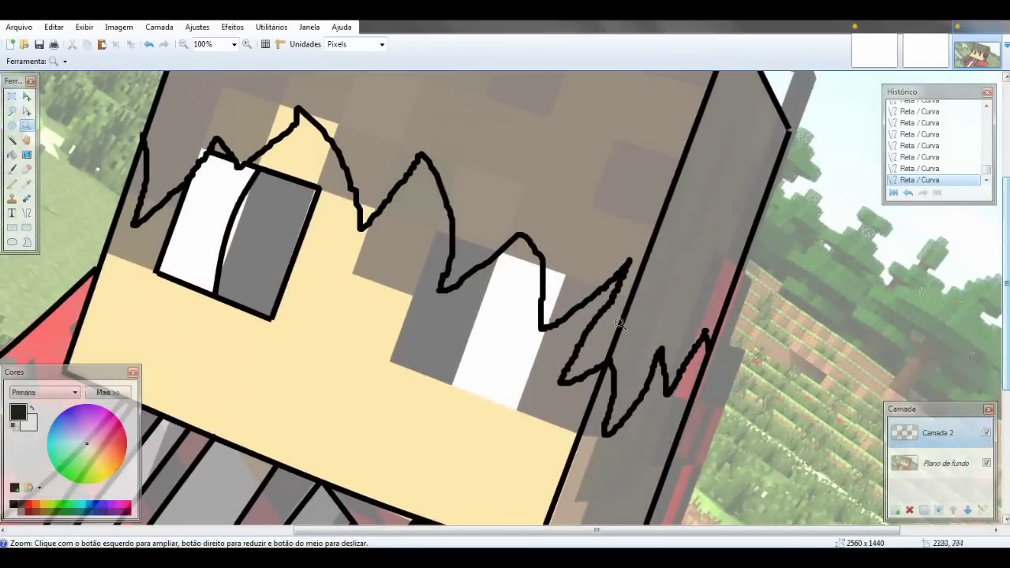
pyautogui.click(26, 212)
pyautogui.moveTo(389, 359)
pyautogui.mouseDown()
pyautogui.moveTo(517, 409)
pyautogui.moveTo(547, 328)
pyautogui.mouseUp()
pyautogui.moveTo(543, 268)
pyautogui.mouseDown()
pyautogui.moveTo(439, 232)
pyautogui.moveTo(390, 362)
pyautogui.mouseUp()
pyautogui.press('Return')
# Step: Draw a slightly curved line dividing the right eye's grey iris from its white
pyautogui.moveTo(450, 382); pyautogui.dragTo(499, 253)
pyautogui.moveTo(489, 290); pyautogui.dragTo(486, 300)
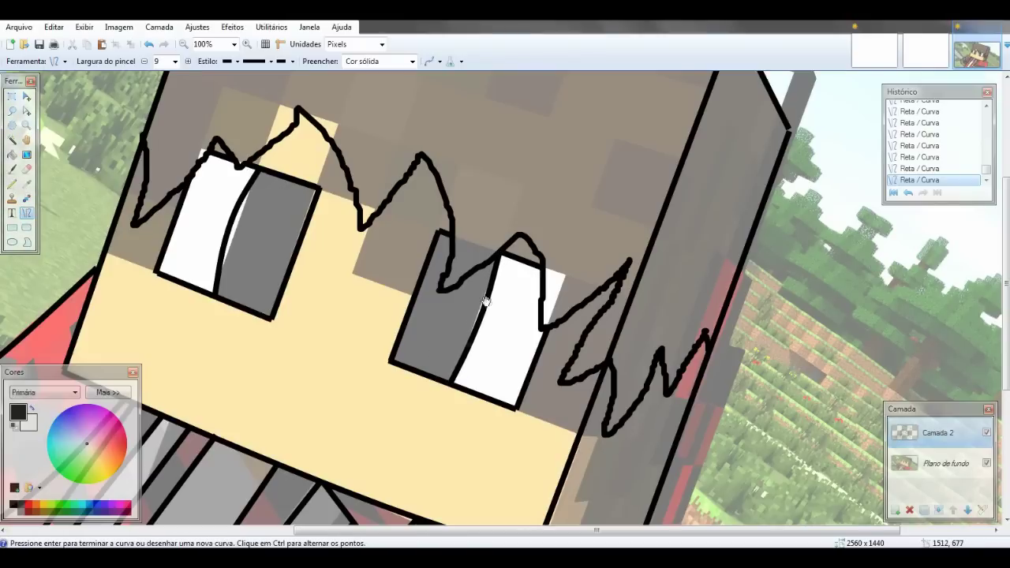
pyautogui.press('Return')
# Step: Draw an open smiling mouth below the eyes, with a straight upper edge and a curved lower edge
pyautogui.moveTo(257, 349); pyautogui.dragTo(374, 400)
pyautogui.press('Return')
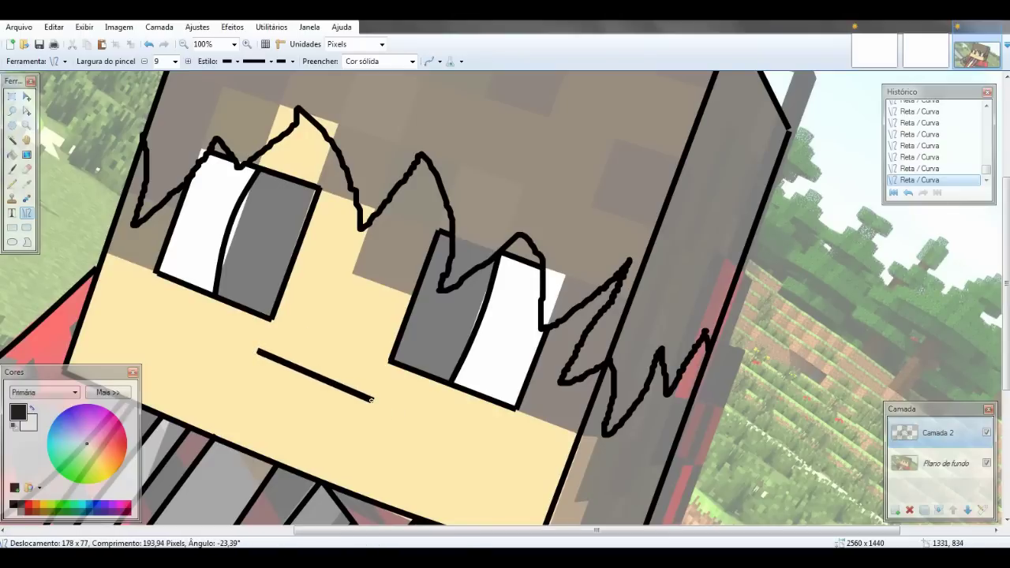
pyautogui.moveTo(371, 400); pyautogui.dragTo(372, 400)
pyautogui.moveTo(296, 367); pyautogui.dragTo(232, 415)
pyautogui.moveTo(334, 383); pyautogui.dragTo(326, 451)
pyautogui.moveTo(216, 411); pyautogui.dragTo(255, 402)
pyautogui.moveTo(332, 447); pyautogui.dragTo(333, 439)
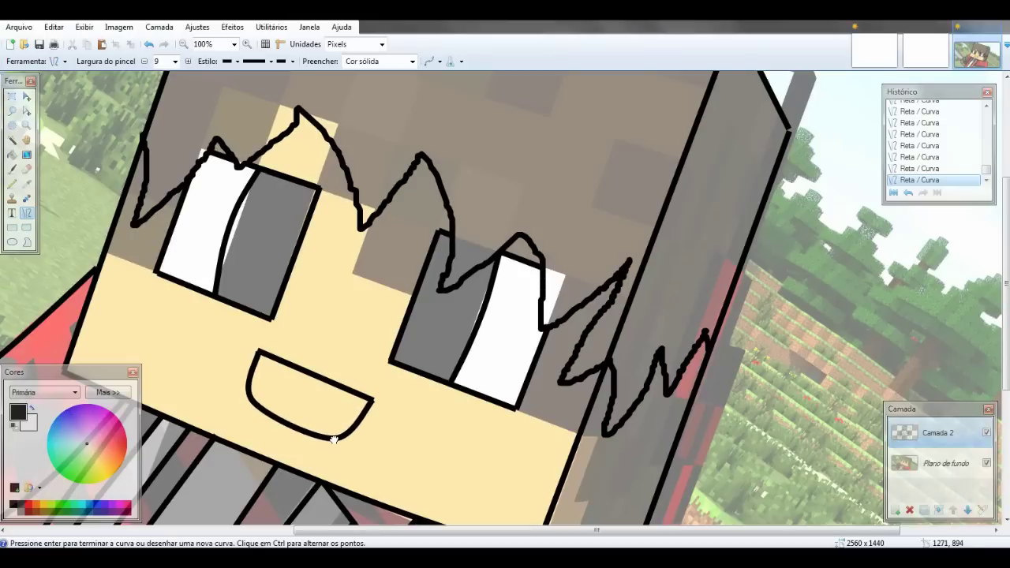
# Step: Add a row of teeth with two dividing lines and a curved tongue inside the mouth
pyautogui.moveTo(256, 365); pyautogui.dragTo(344, 411)
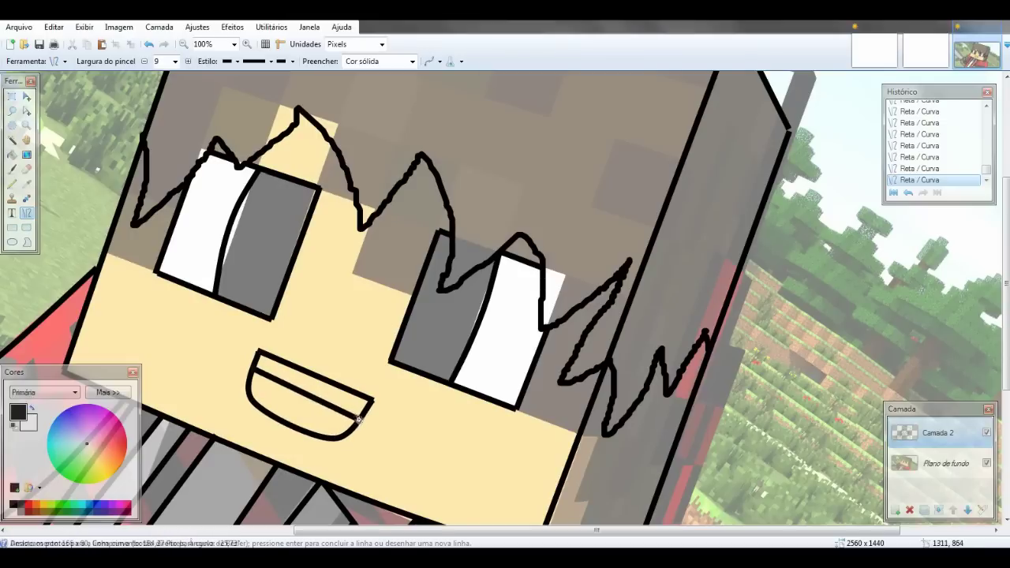
pyautogui.moveTo(285, 382); pyautogui.dragTo(298, 368)
pyautogui.moveTo(324, 403); pyautogui.dragTo(340, 387)
pyautogui.click(266, 415)
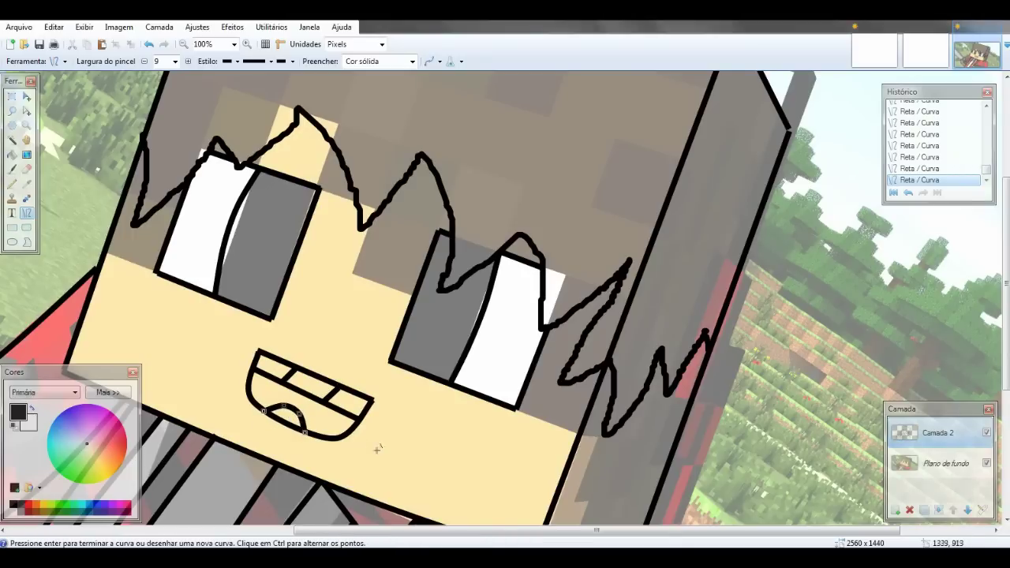
# Step: Check the whole line art at 33% zoom by hiding the Plano de fundo layer and showing it again
pyautogui.click(26, 126)
pyautogui.rightClick(293, 257)
pyautogui.rightClick(293, 258)
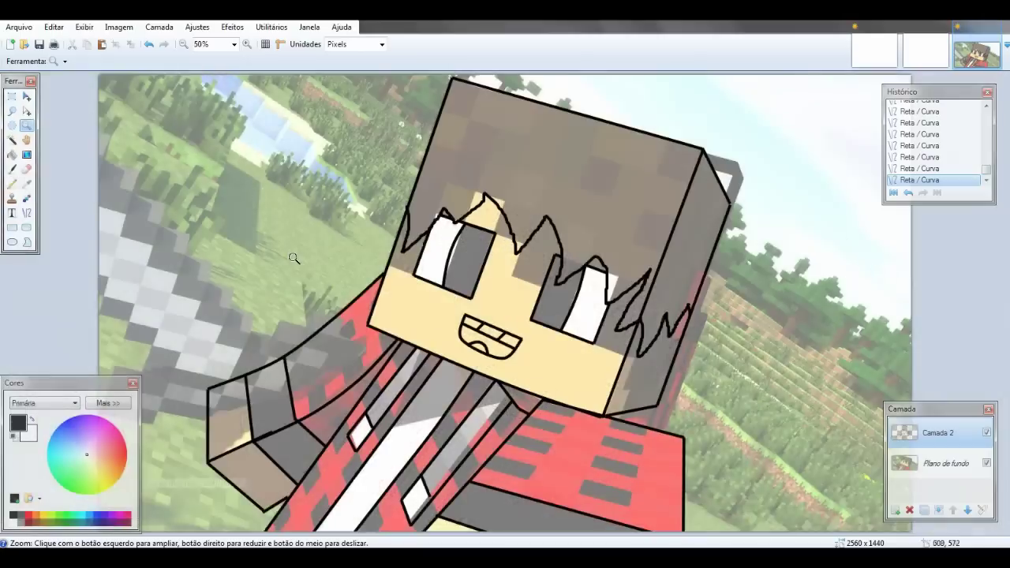
pyautogui.rightClick(295, 258)
pyautogui.click(987, 464)
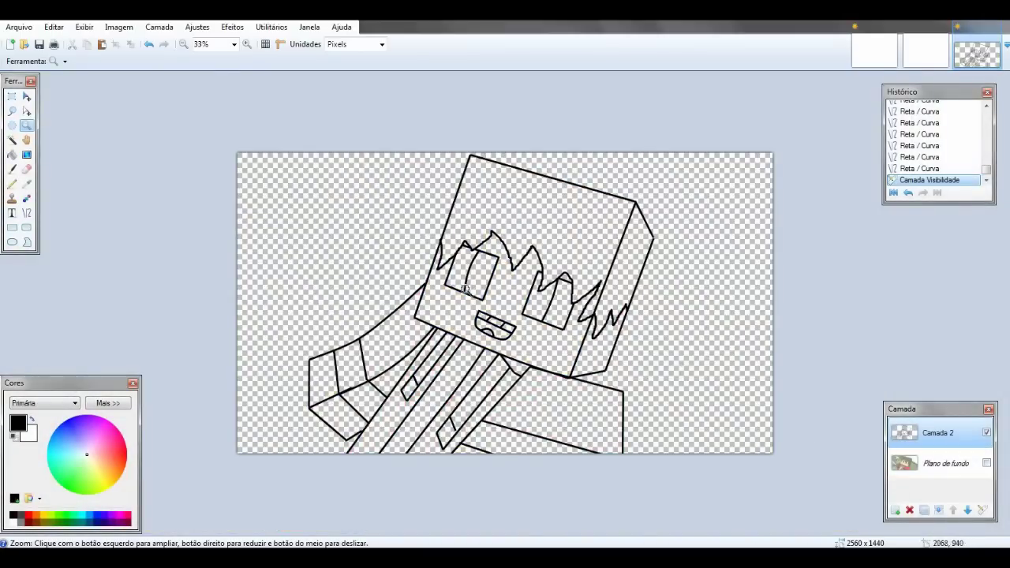
pyautogui.click(987, 463)
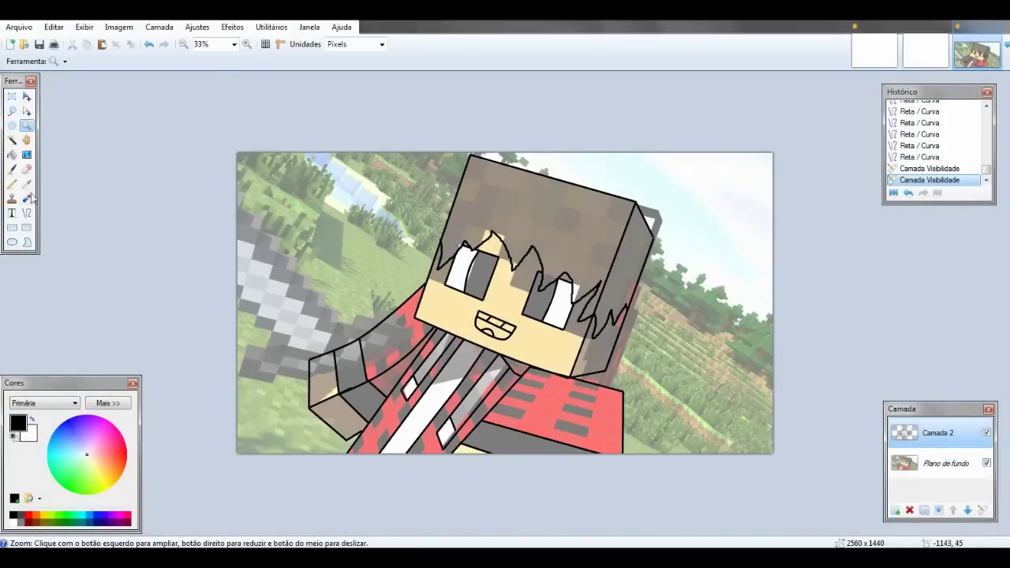
# Step: Select the front of the hair with the Magic Wand and fill it with dark brown 602600
pyautogui.click(12, 140)
pyautogui.click(539, 233)
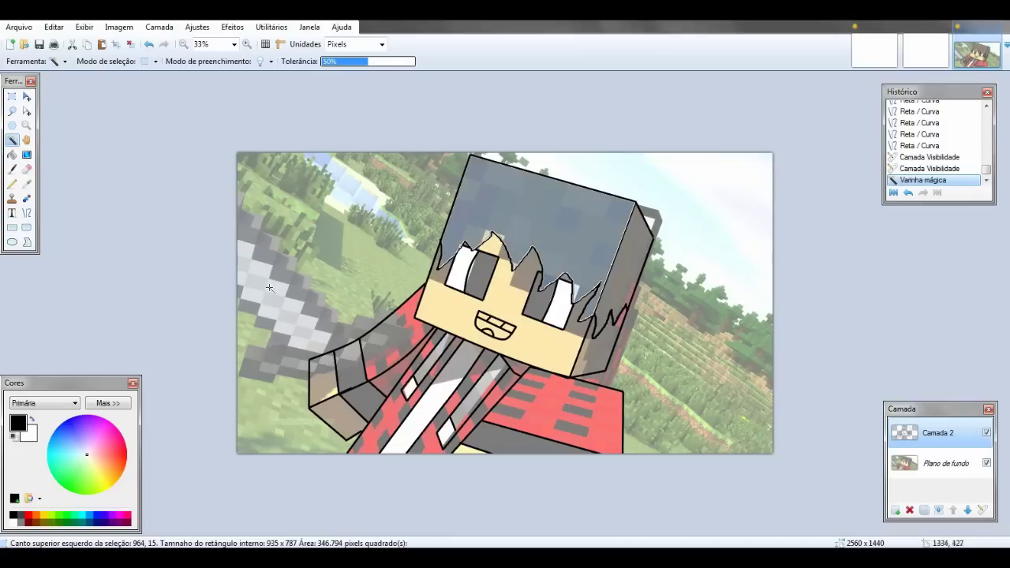
pyautogui.click(12, 154)
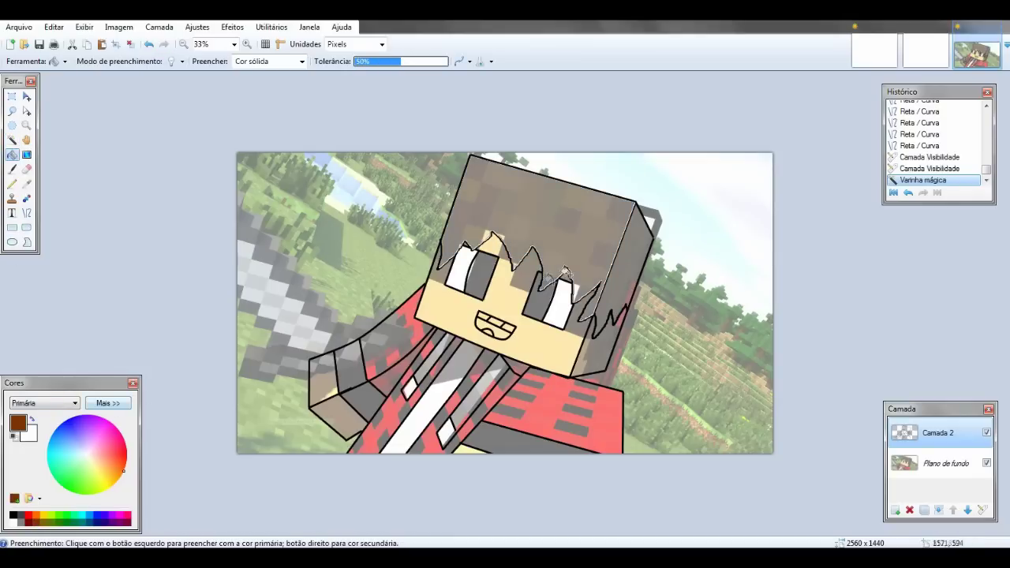
pyautogui.click(550, 239)
pyautogui.click(115, 403)
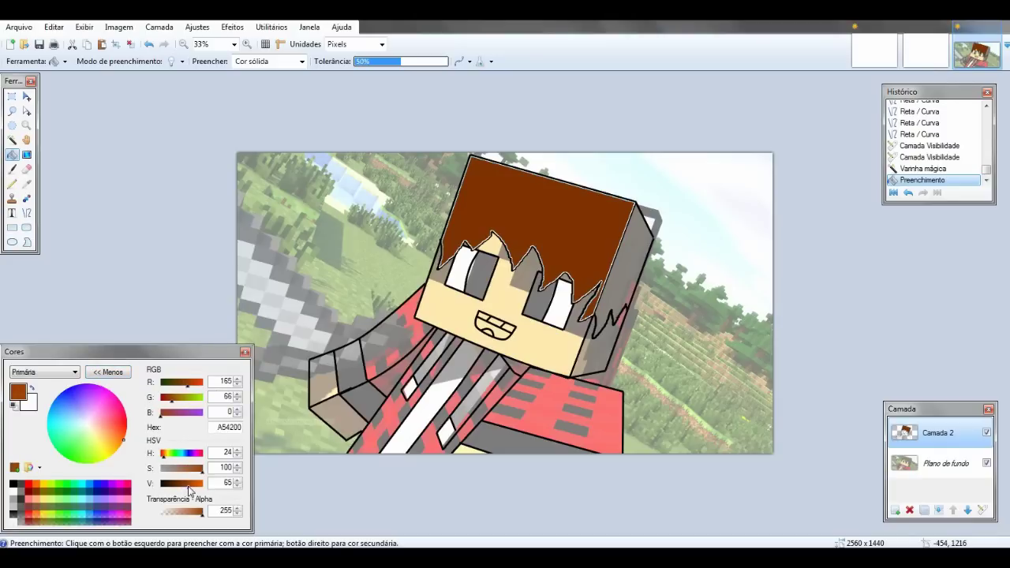
pyautogui.click(598, 197)
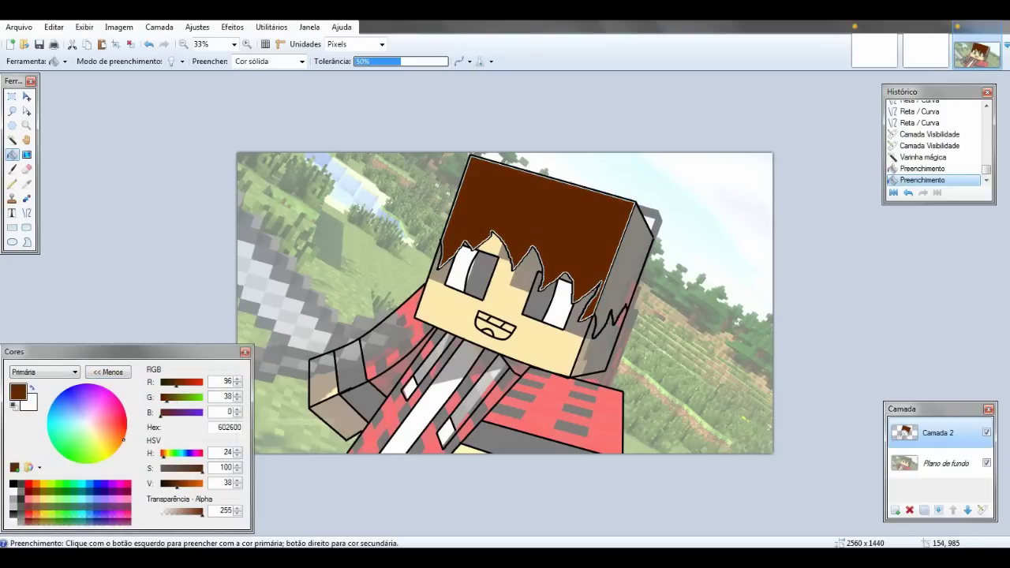
# Step: Try to select the side of the hair with the Magic Wand, and clear the selection
pyautogui.press('s')
pyautogui.click(624, 255)
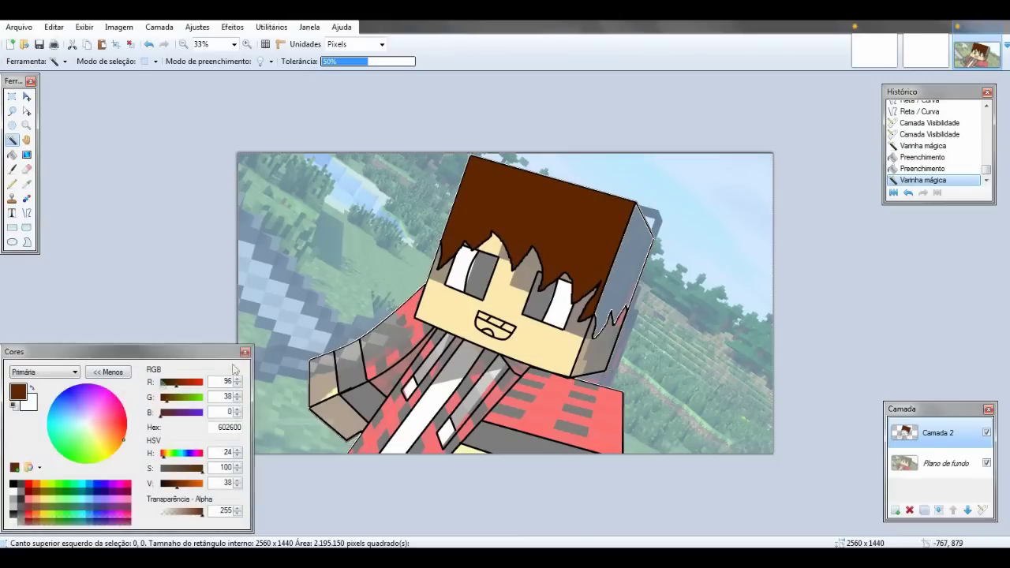
pyautogui.click(245, 353)
pyautogui.click(26, 127)
pyautogui.hotkey('ctrl', 'd')
pyautogui.click(13, 140)
# Step: Try to patch the outline gap at the outer corner of the head's side with the brush, and undo the stroke
pyautogui.click(26, 126)
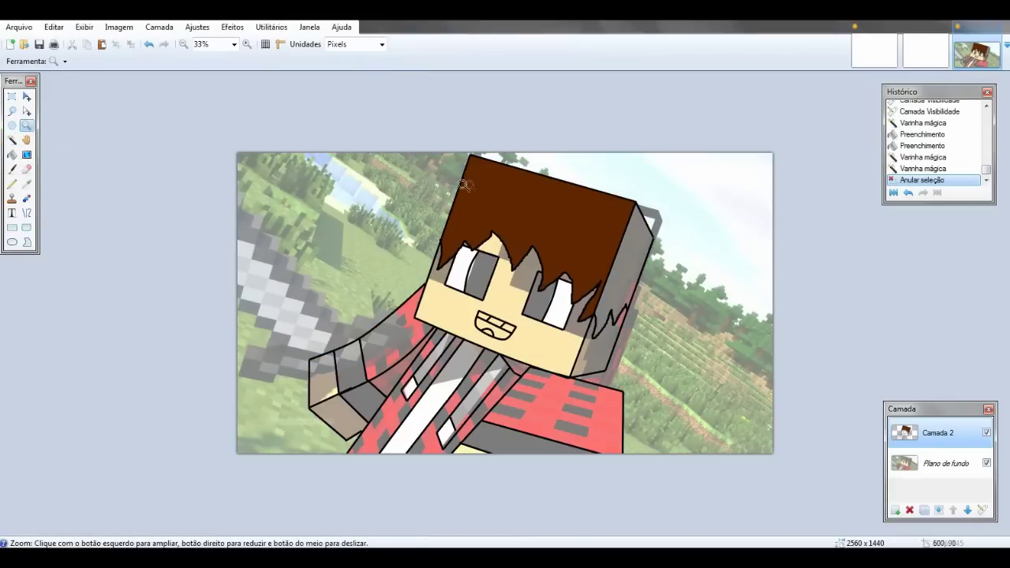
pyautogui.click(647, 236)
pyautogui.click(725, 231)
pyautogui.click(749, 235)
pyautogui.moveTo(1003, 253); pyautogui.dragTo(1006, 310)
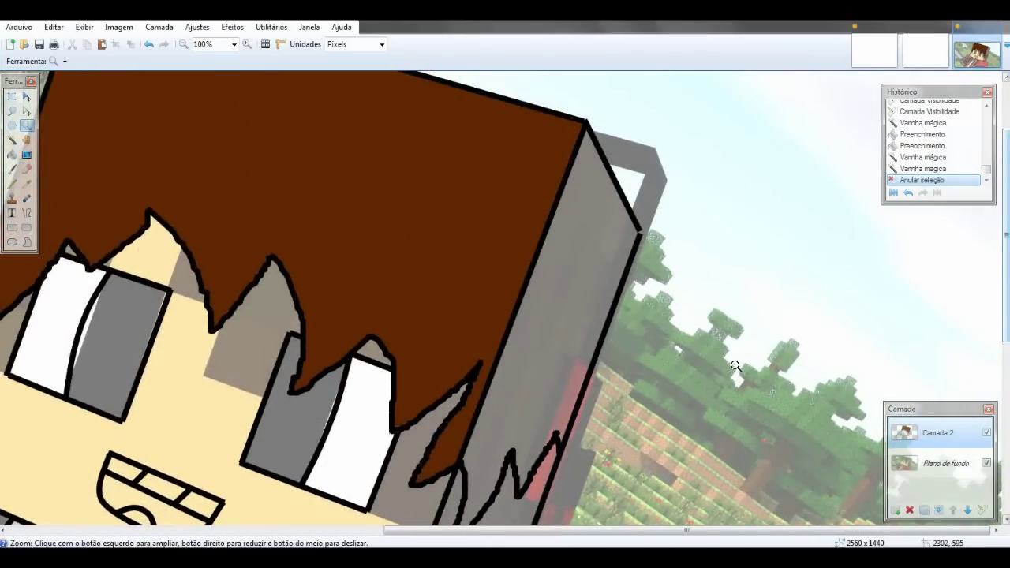
pyautogui.click(12, 168)
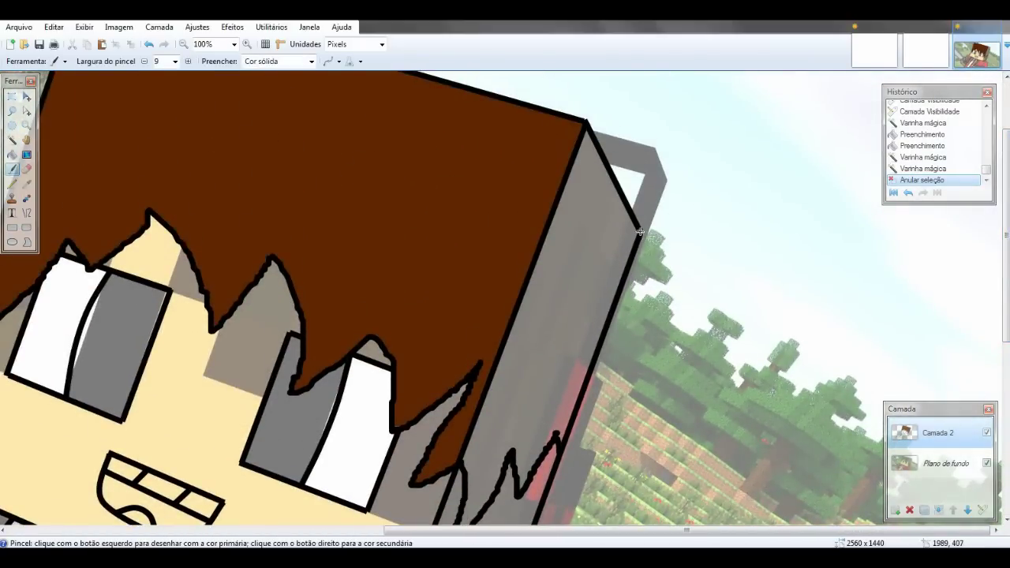
pyautogui.hotkey('ctrl', 'z')
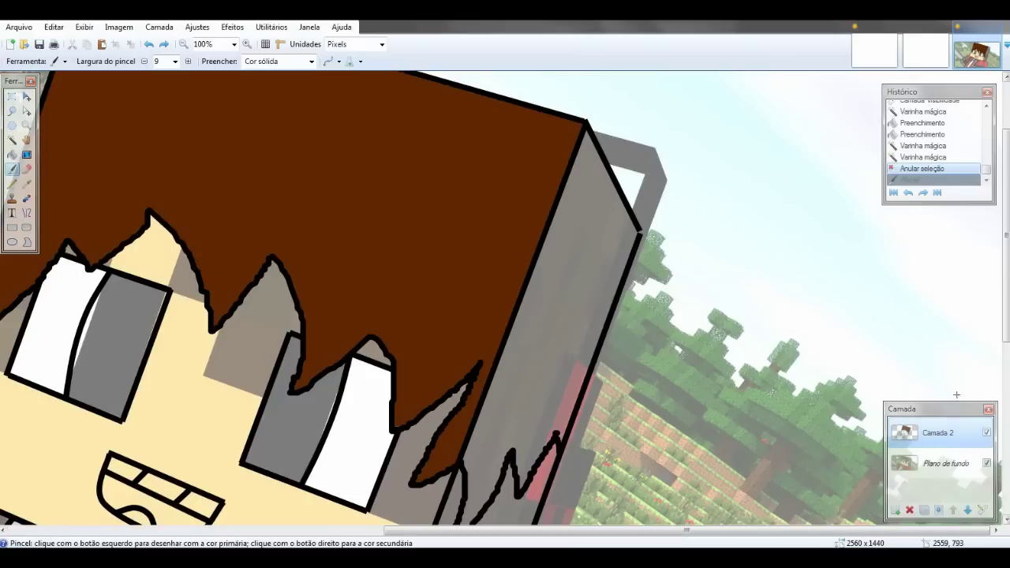
pyautogui.click(381, 45)
pyautogui.click(380, 45)
pyautogui.click(341, 27)
pyautogui.click(345, 30)
pyautogui.click(54, 27)
pyautogui.moveTo(84, 26)
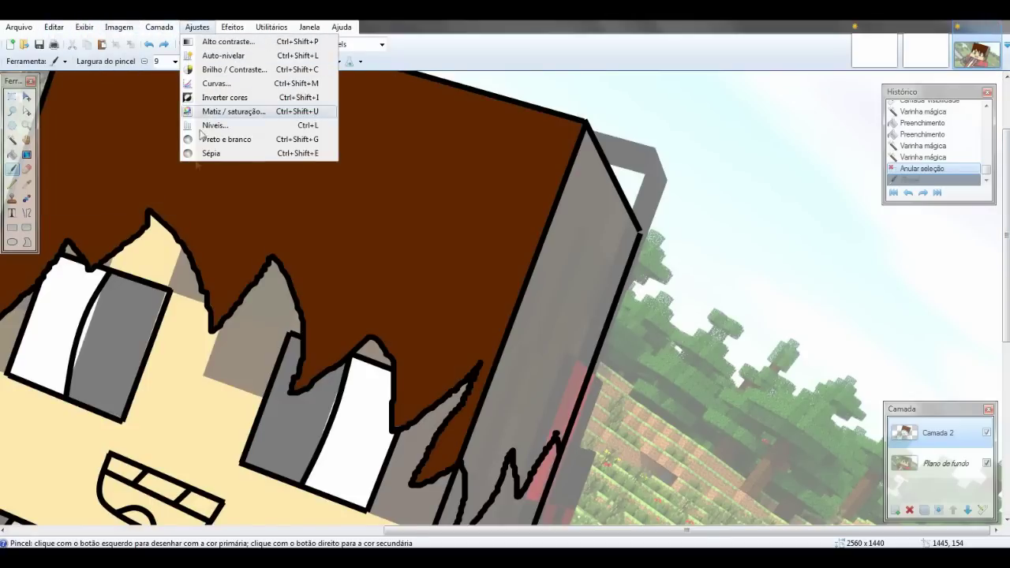
pyautogui.moveTo(233, 27)
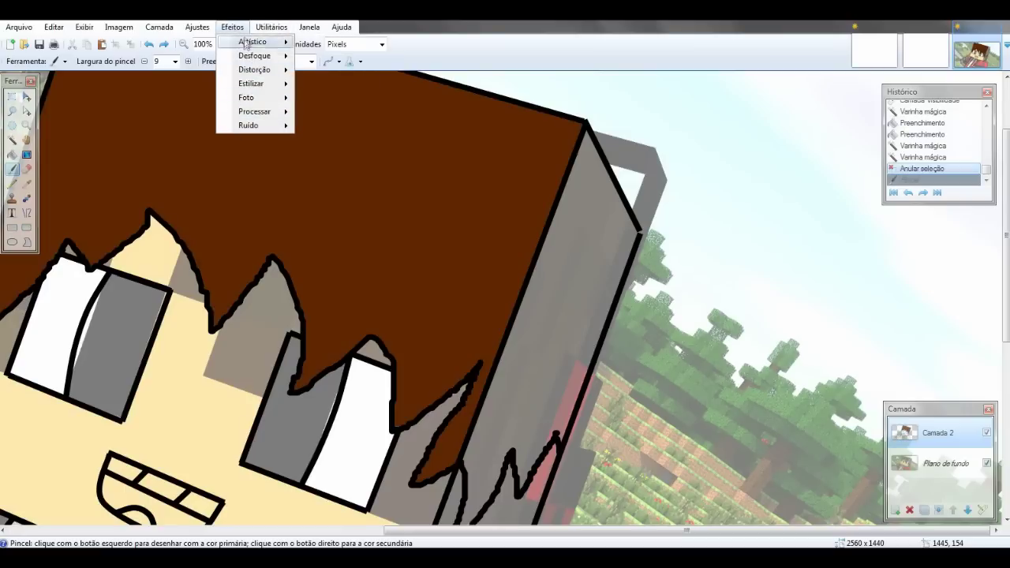
# Step: Reopen the colour window, choose black and close the outline gap at the outer corner of the head's side with brush dabs
pyautogui.click(320, 84)
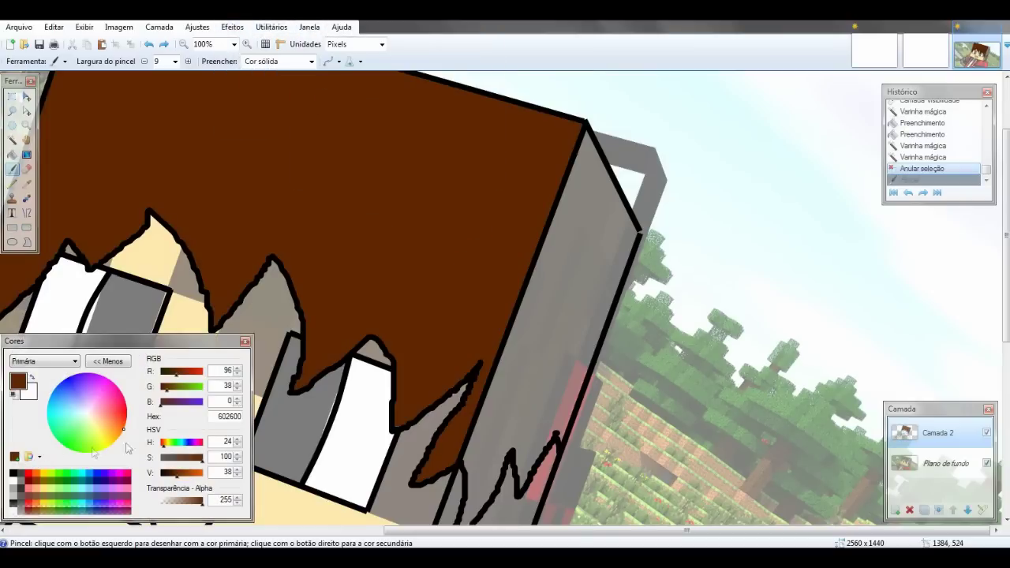
pyautogui.click(14, 475)
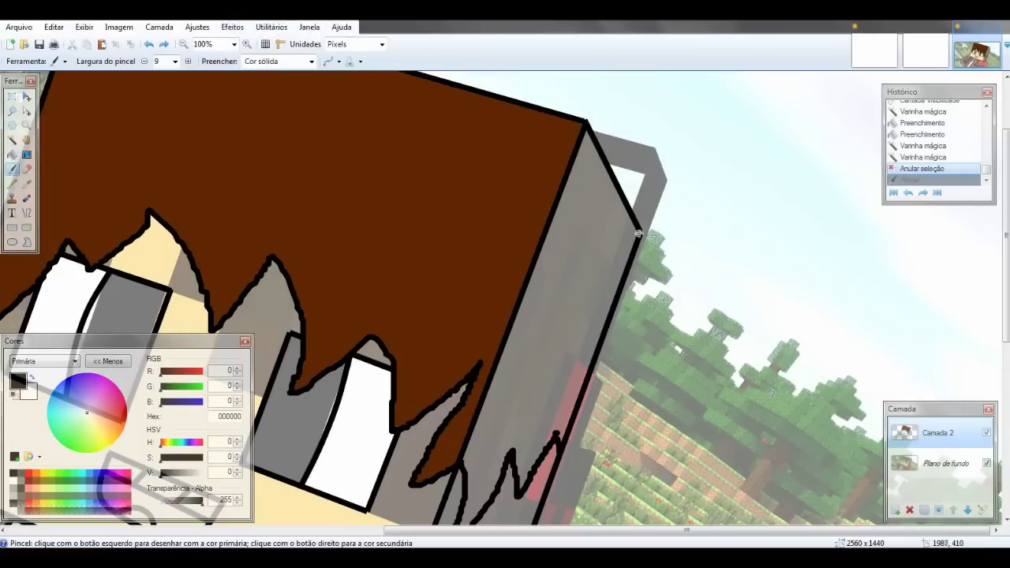
pyautogui.moveTo(638, 233); pyautogui.dragTo(639, 233)
pyautogui.click(639, 233)
# Step: Select the side of the hair with the Magic Wand and fill it with black
pyautogui.click(12, 140)
pyautogui.click(571, 304)
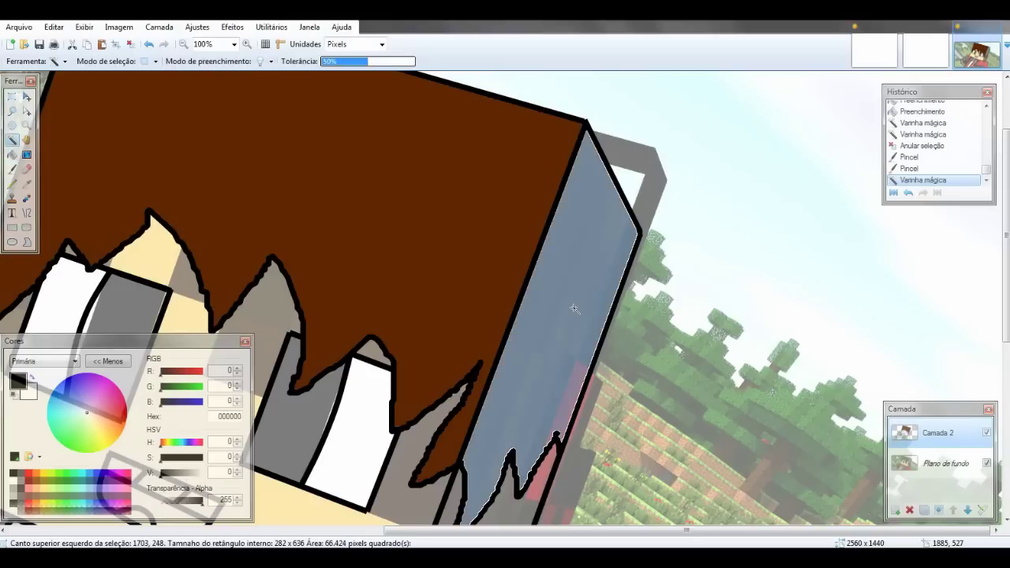
pyautogui.click(12, 155)
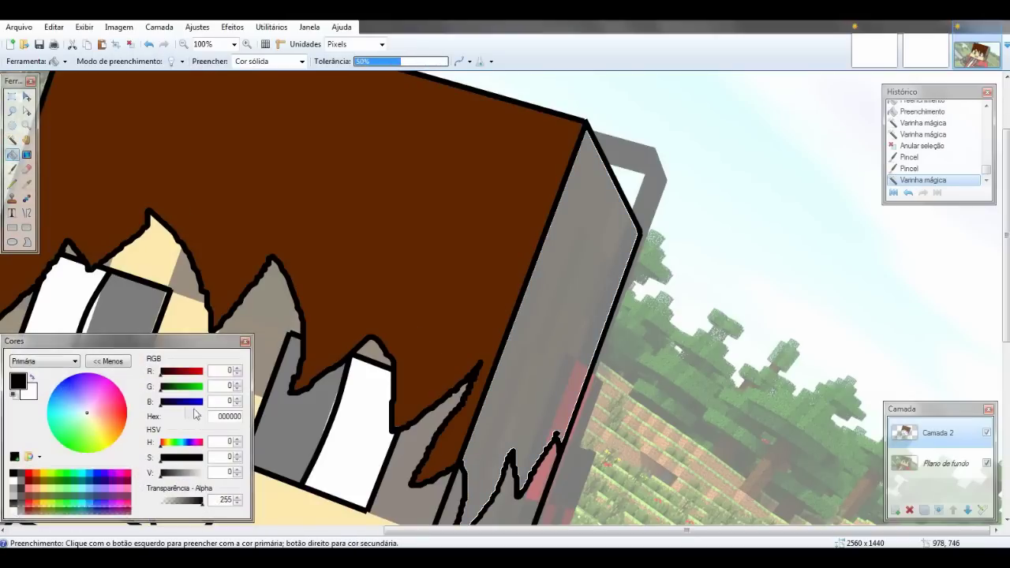
pyautogui.click(368, 168)
pyautogui.click(575, 268)
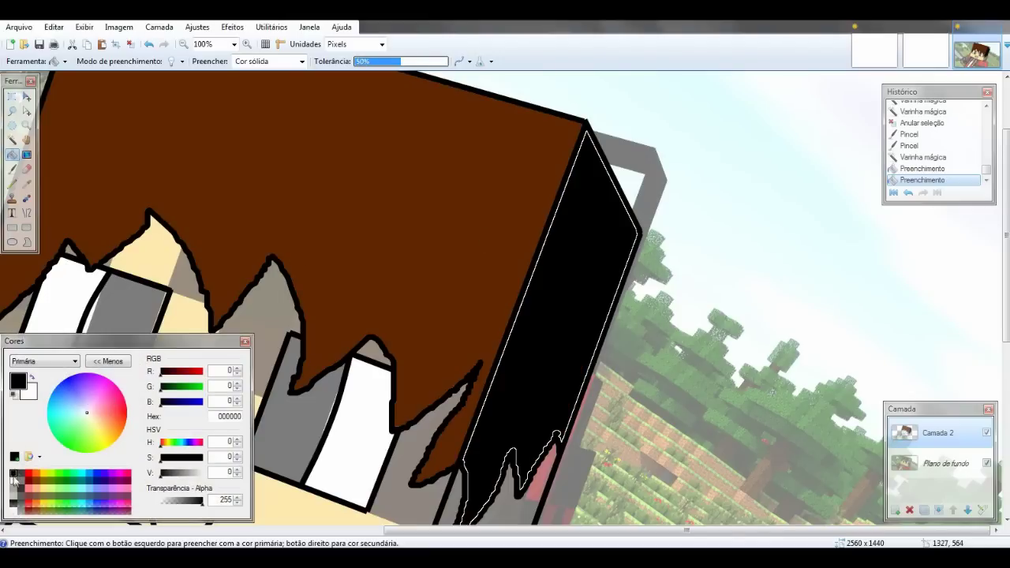
# Step: Add the front of the hair to the selection, fill it with black and clear the selection
pyautogui.click(12, 140)
pyautogui.keyDown('ctrl'); pyautogui.click(487, 189); pyautogui.keyUp('ctrl')
pyautogui.click(12, 154)
pyautogui.click(461, 141)
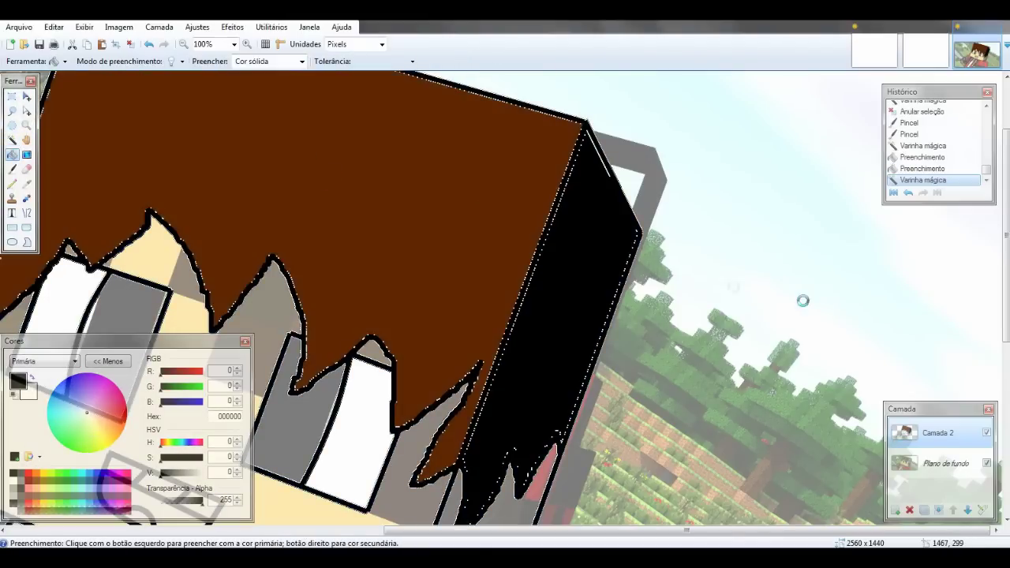
pyautogui.scroll(-5, 1008, 259)
pyautogui.hotkey('ctrl', 'd')
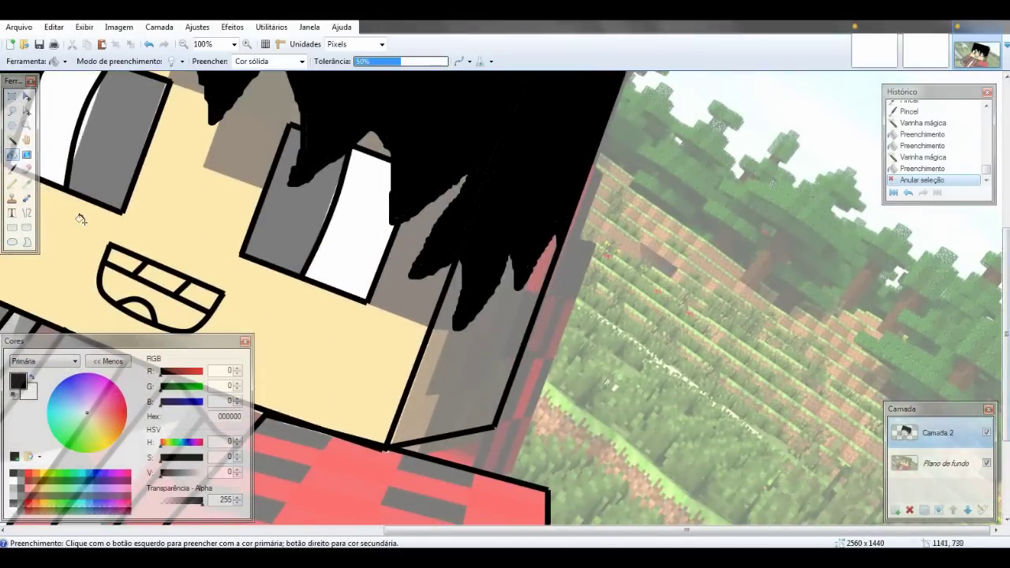
# Step: Set the primary colour to skin tone FF9E66, select the front of the face and fill it
pyautogui.click(12, 139)
pyautogui.click(32, 487)
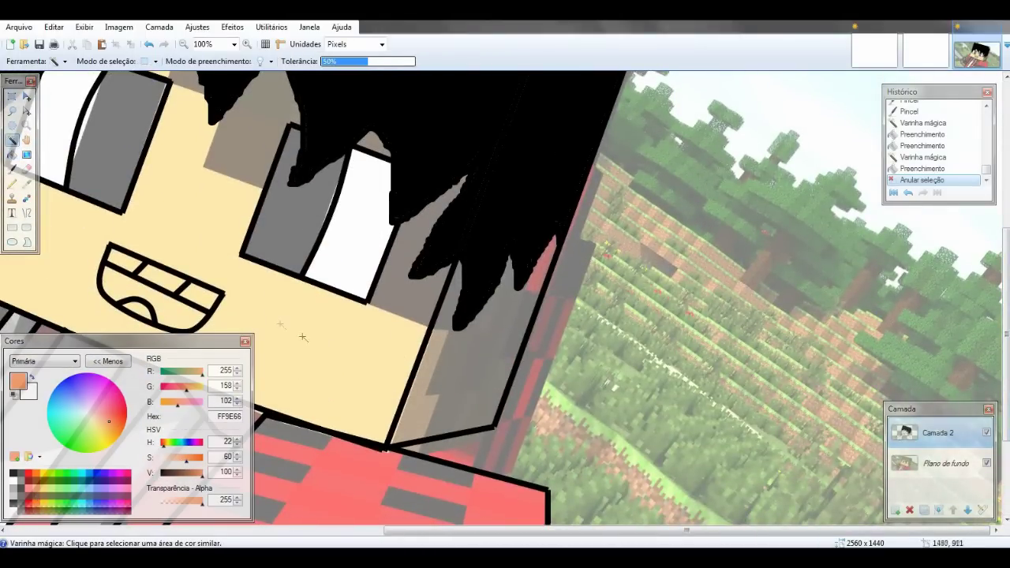
pyautogui.click(271, 288)
pyautogui.click(271, 288)
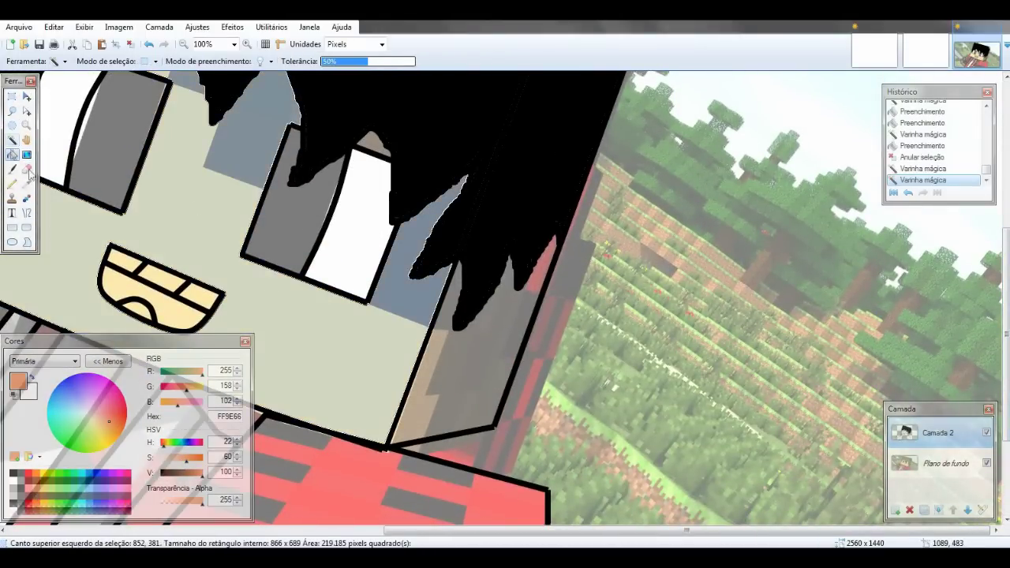
pyautogui.click(12, 154)
pyautogui.click(193, 241)
# Step: Select the skin area on the side of the head below the hair and fill it with FF9E66
pyautogui.click(11, 140)
pyautogui.click(443, 366)
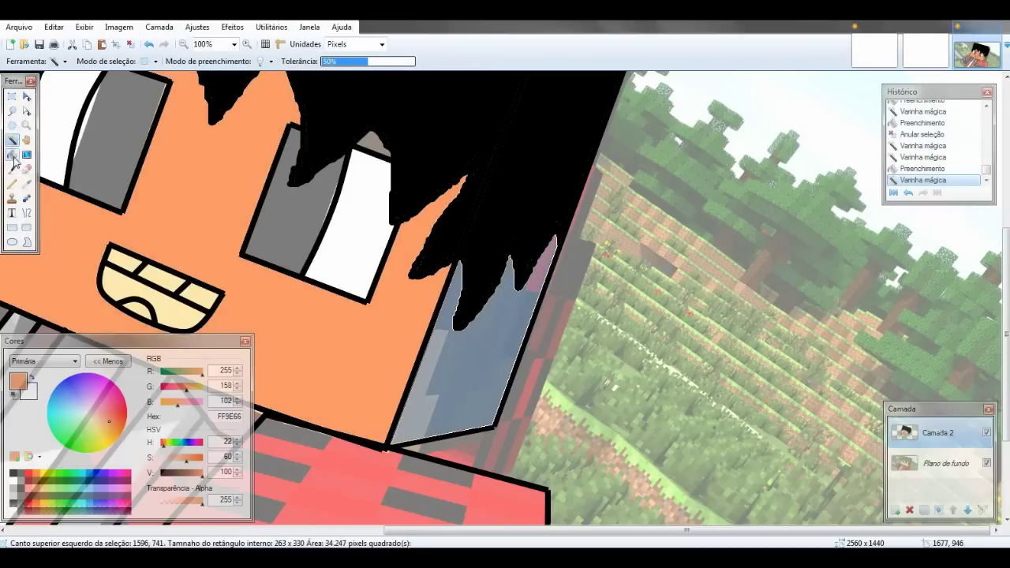
pyautogui.click(13, 156)
pyautogui.click(472, 371)
# Step: Check the coloured drawing on its own by hiding the Plano de fundo layer and showing it again
pyautogui.click(986, 464)
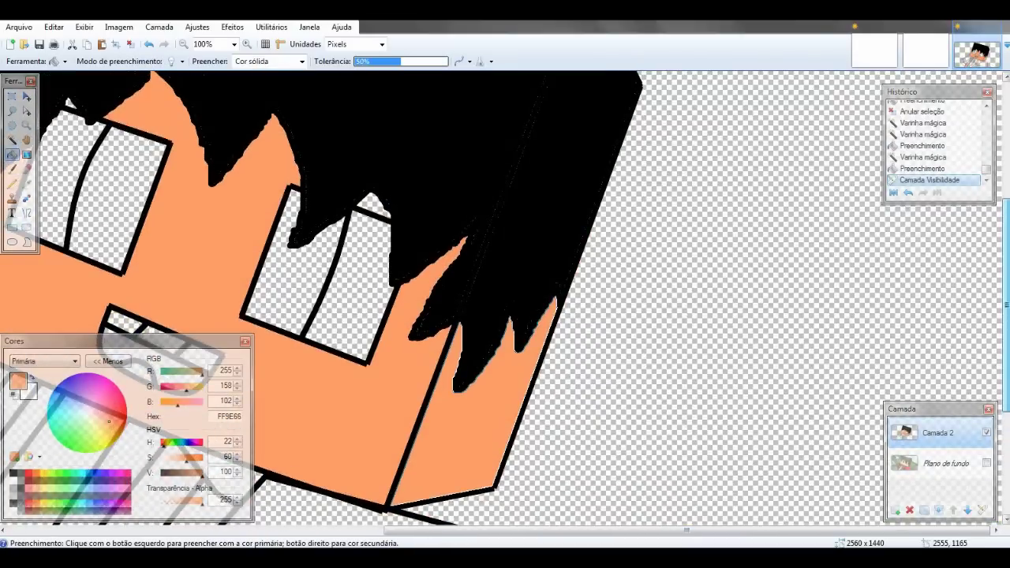
pyautogui.moveTo(1006, 395); pyautogui.dragTo(1006, 413)
pyautogui.click(987, 464)
pyautogui.click(987, 463)
pyautogui.click(986, 463)
# Step: Select the white part of the eye on the face's right and fill it with white FFFFFF
pyautogui.moveTo(702, 531); pyautogui.dragTo(588, 535)
pyautogui.click(12, 140)
pyautogui.click(548, 345)
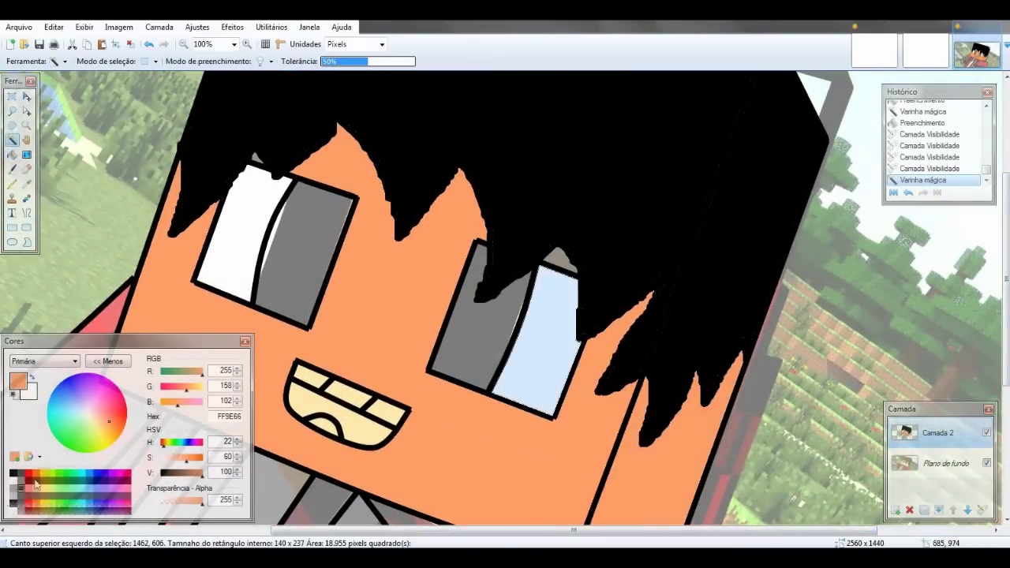
pyautogui.click(12, 155)
pyautogui.click(14, 481)
pyautogui.click(549, 347)
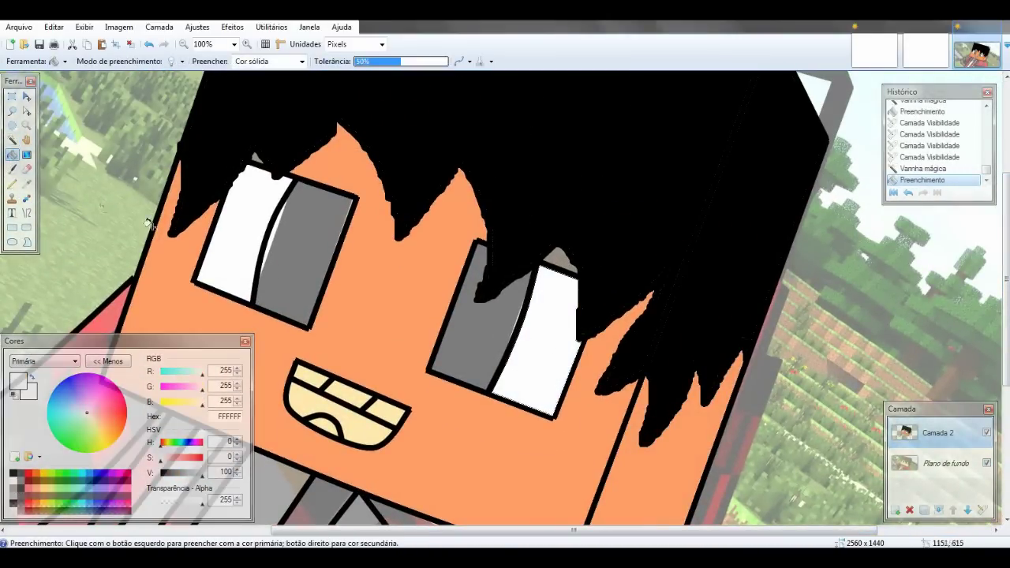
# Step: Select the white part of the eye on the face's left and fill it with white FFFFFF
pyautogui.click(12, 140)
pyautogui.click(227, 240)
pyautogui.click(13, 156)
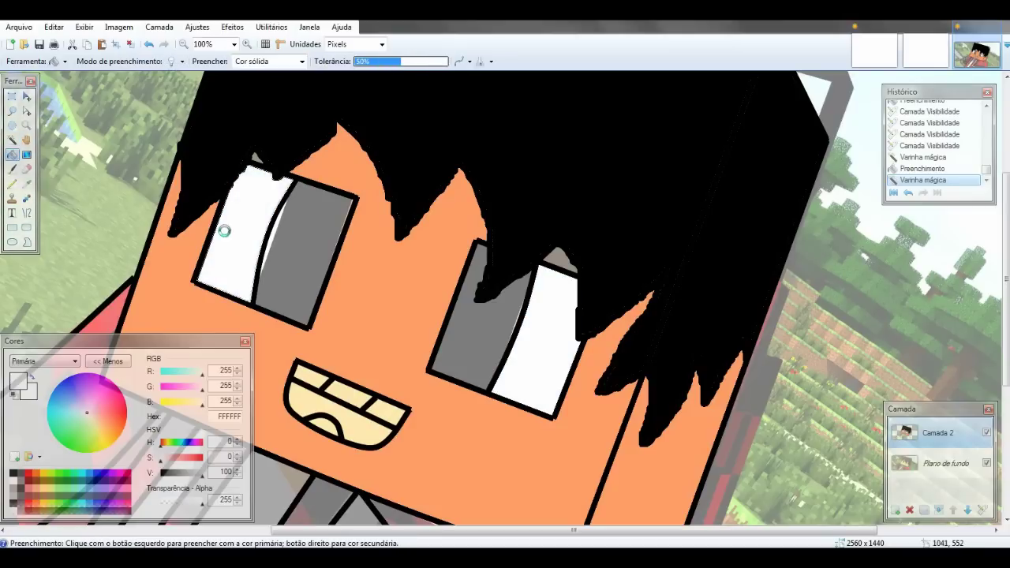
# Step: Select the pupils of both eyes one after the other and fill each with black 000000
pyautogui.click(12, 139)
pyautogui.click(237, 237)
pyautogui.click(13, 157)
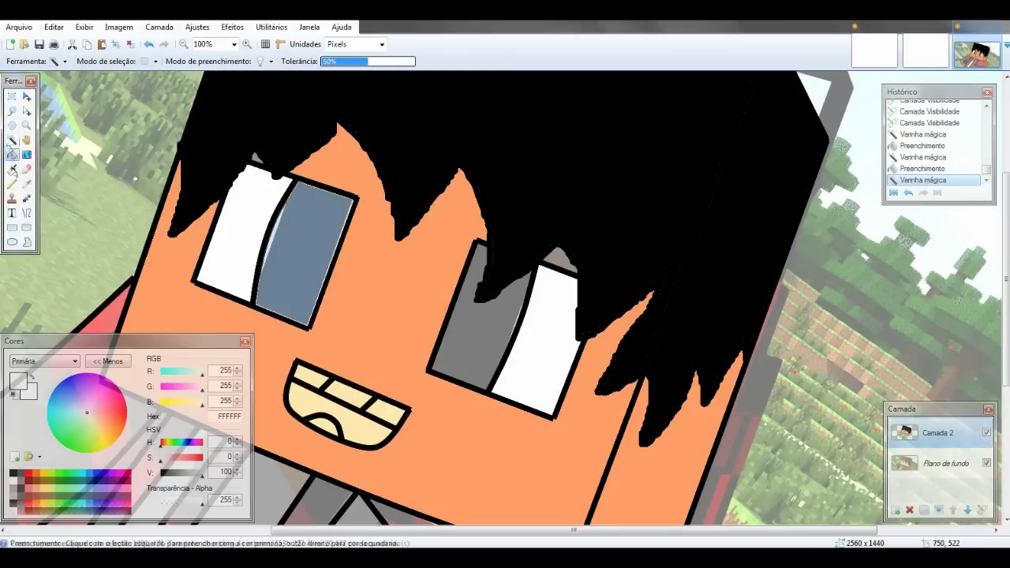
pyautogui.click(14, 474)
pyautogui.click(308, 245)
pyautogui.click(11, 140)
pyautogui.click(476, 322)
pyautogui.click(13, 156)
pyautogui.click(471, 345)
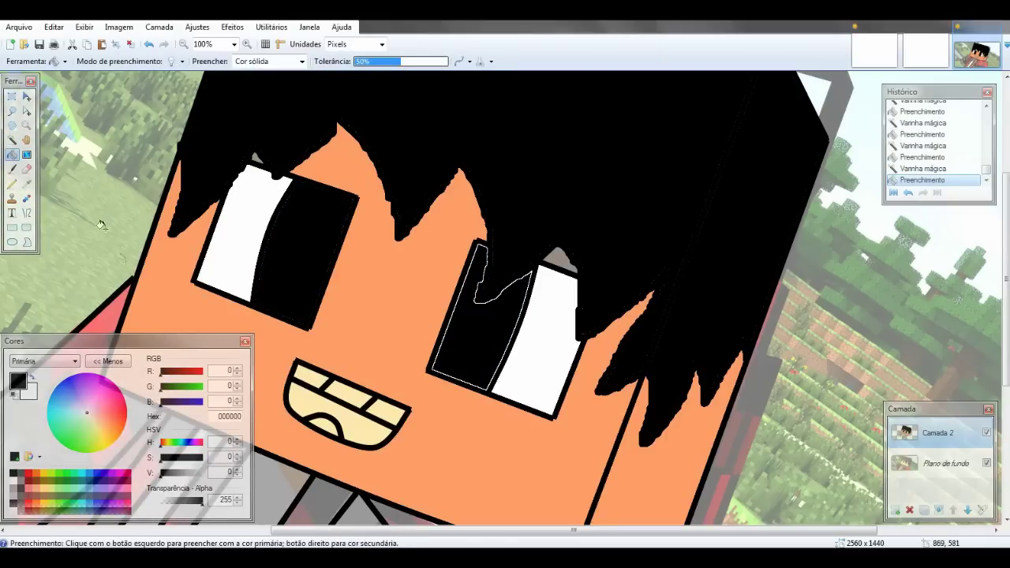
# Step: Select the inside of the mouth below the teeth and fill it with black 000000
pyautogui.click(12, 140)
pyautogui.click(308, 404)
pyautogui.click(13, 156)
pyautogui.click(308, 404)
# Step: Select the leftmost tooth in the mouth and fill it with white FFFFFF
pyautogui.click(12, 140)
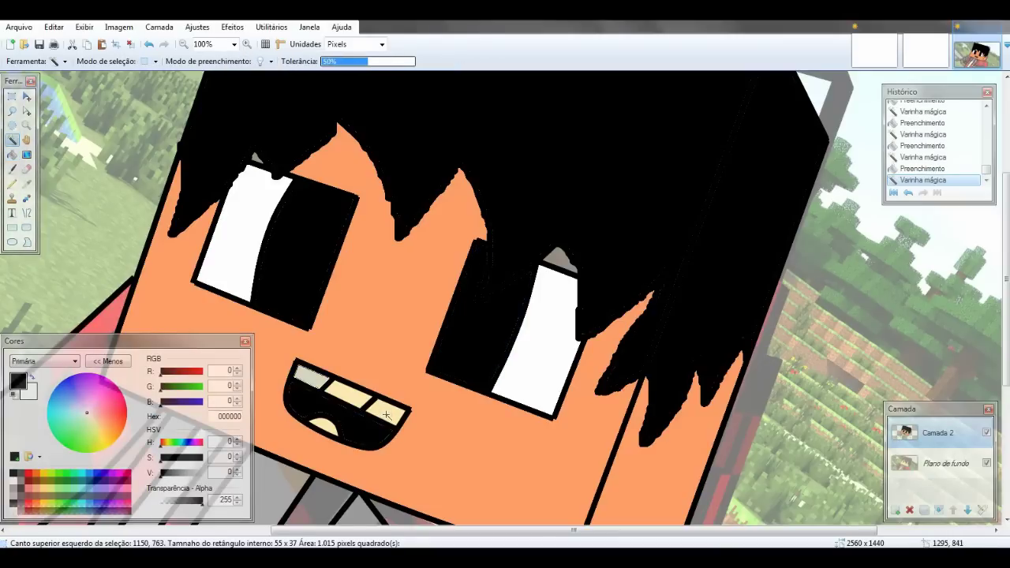
pyautogui.click(307, 372)
pyautogui.click(13, 156)
pyautogui.click(14, 480)
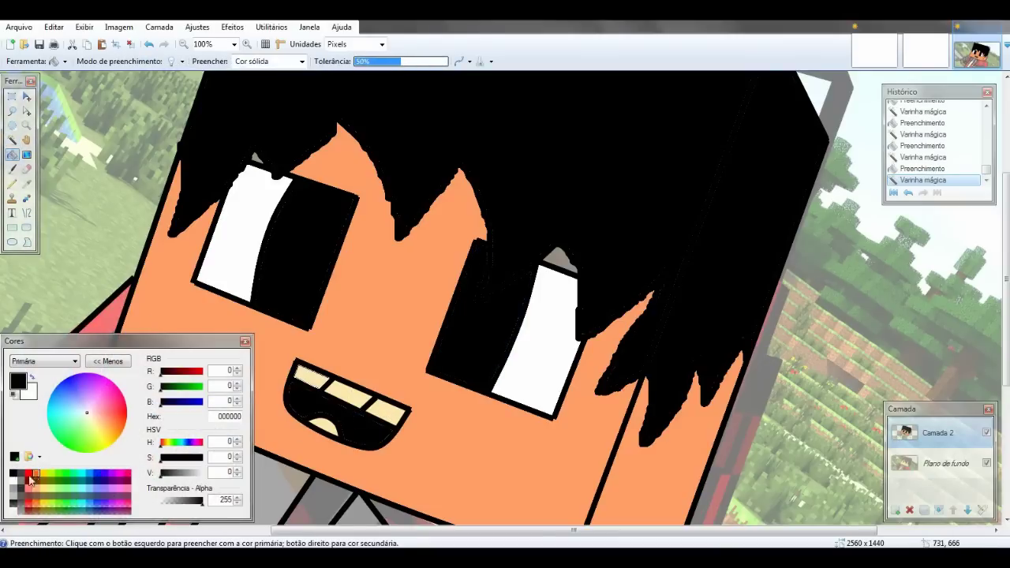
pyautogui.click(315, 381)
# Step: Select the middle and rightmost teeth one after the other and fill each with white FFFFFF
pyautogui.click(12, 139)
pyautogui.click(347, 394)
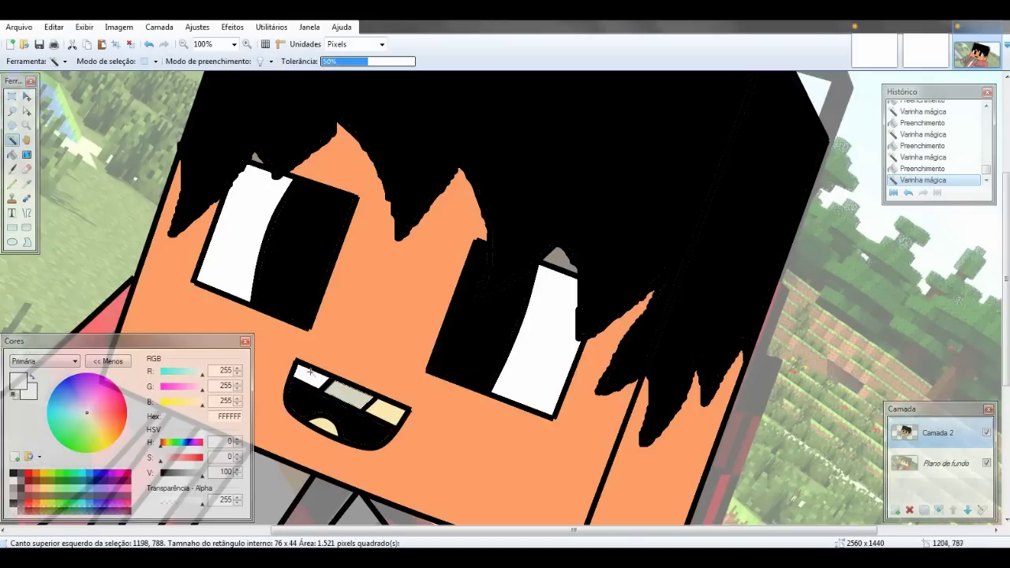
pyautogui.click(13, 157)
pyautogui.click(347, 395)
pyautogui.click(12, 140)
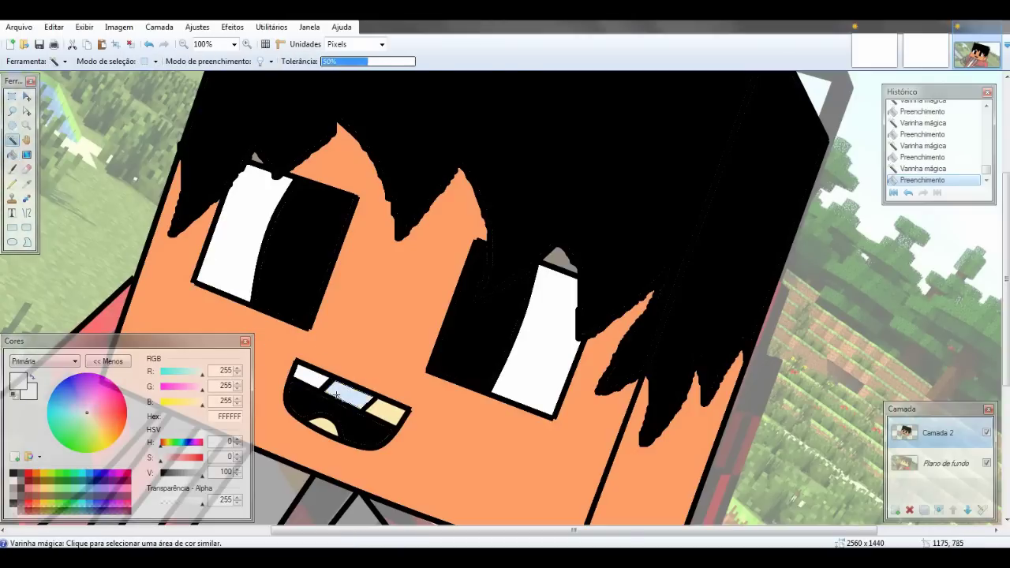
pyautogui.click(385, 409)
pyautogui.click(13, 157)
pyautogui.click(386, 409)
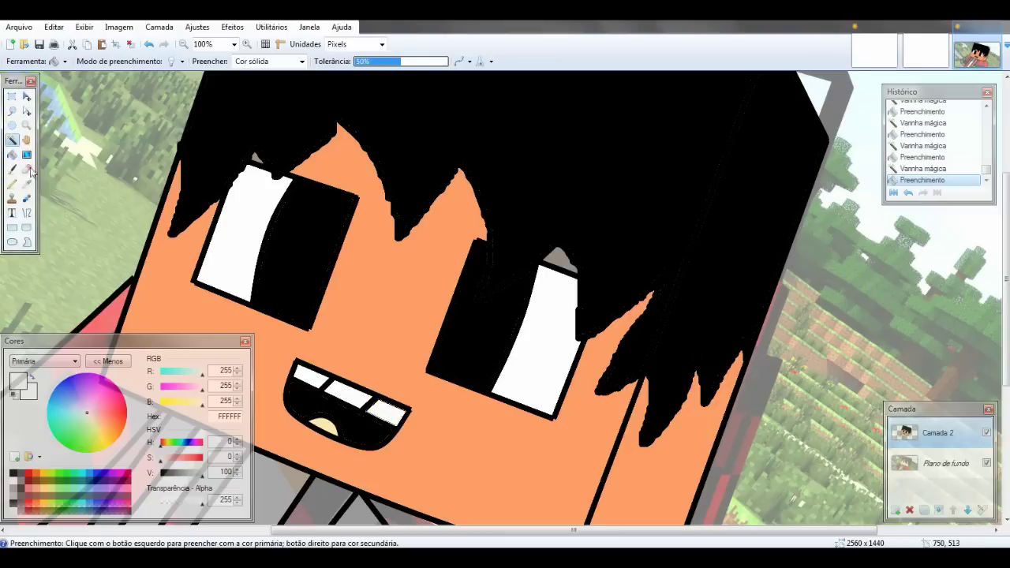
# Step: Select the tongue at the bottom of the mouth and fill it with red FF0000
pyautogui.click(12, 140)
pyautogui.click(325, 426)
pyautogui.click(13, 156)
pyautogui.click(28, 473)
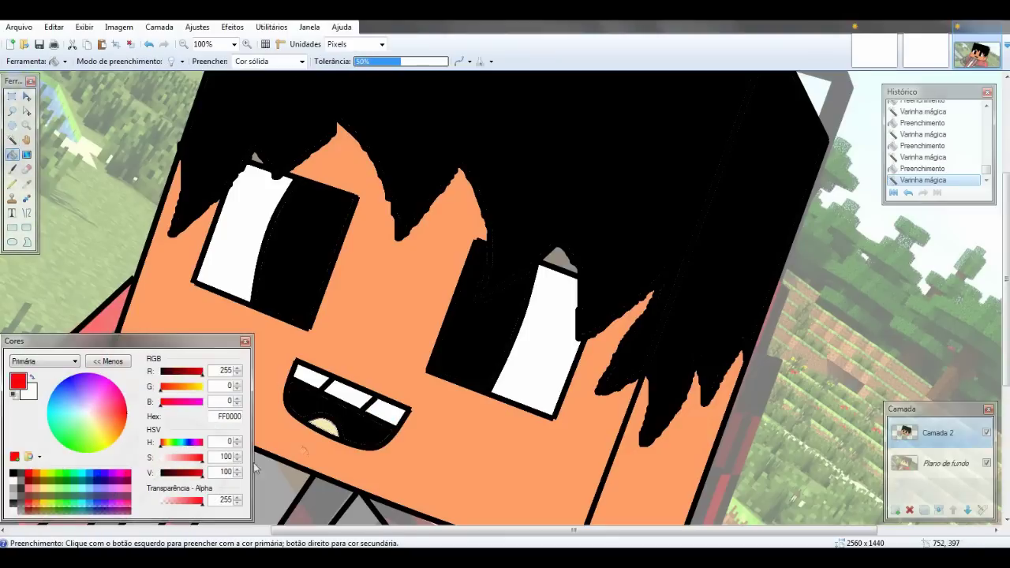
pyautogui.click(323, 427)
# Step: Hide the Plano de fundo layer and clear the current selection
pyautogui.scroll(3, 181, 276)
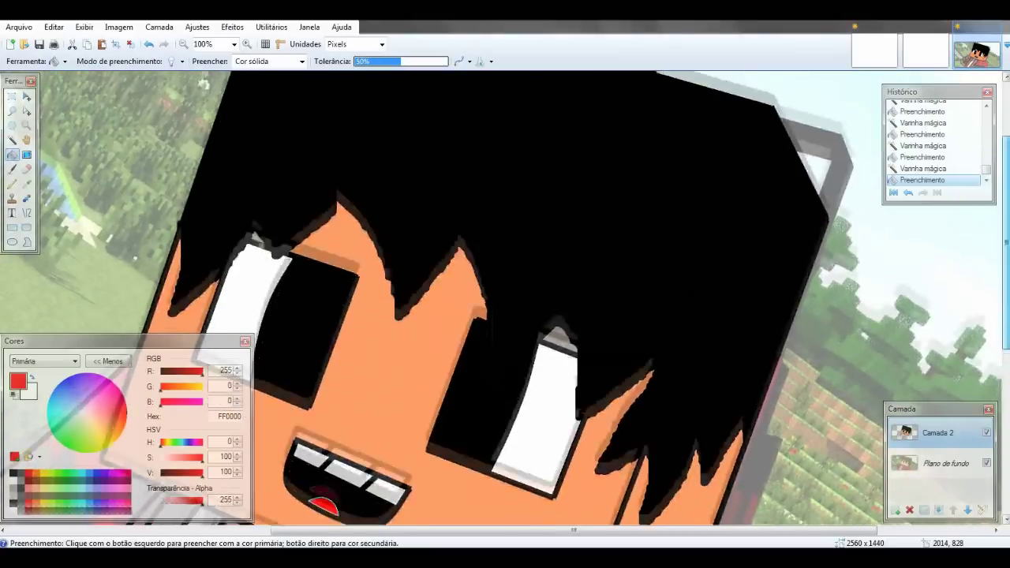
pyautogui.click(27, 126)
pyautogui.rightClick(259, 206)
pyautogui.rightClick(315, 221)
pyautogui.rightClick(415, 240)
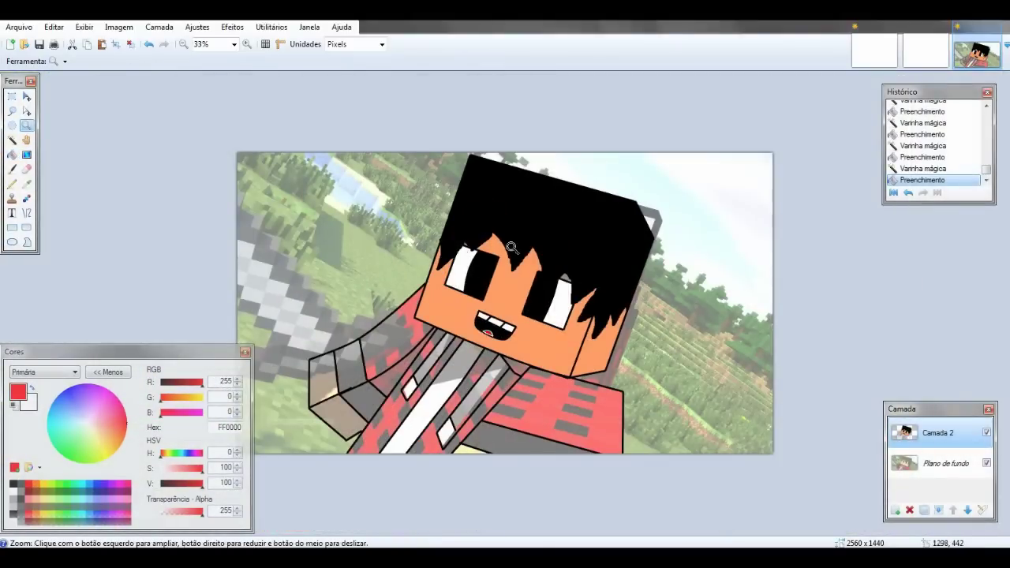
pyautogui.click(554, 240)
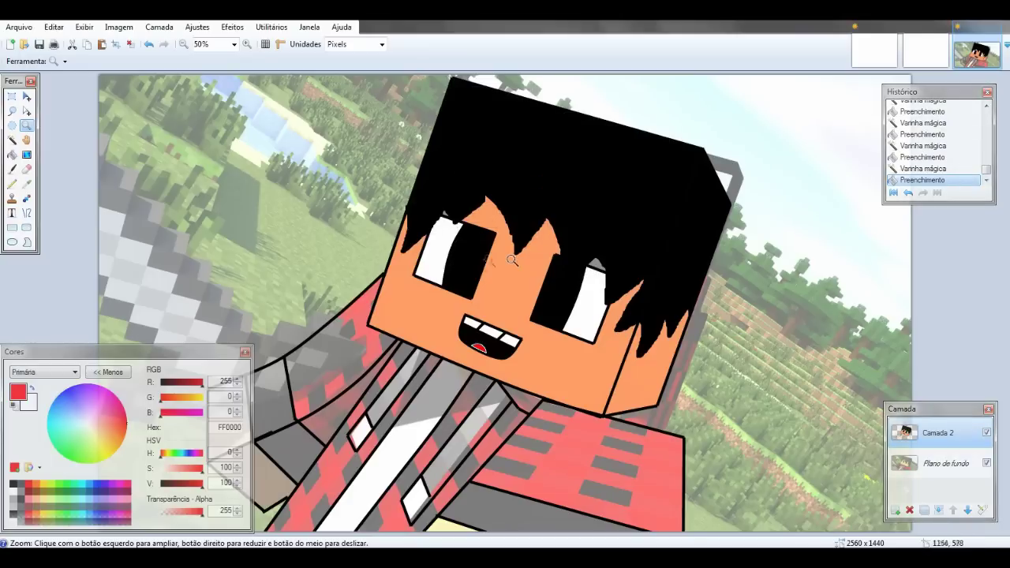
pyautogui.click(987, 464)
pyautogui.hotkey('ctrl', 'd')
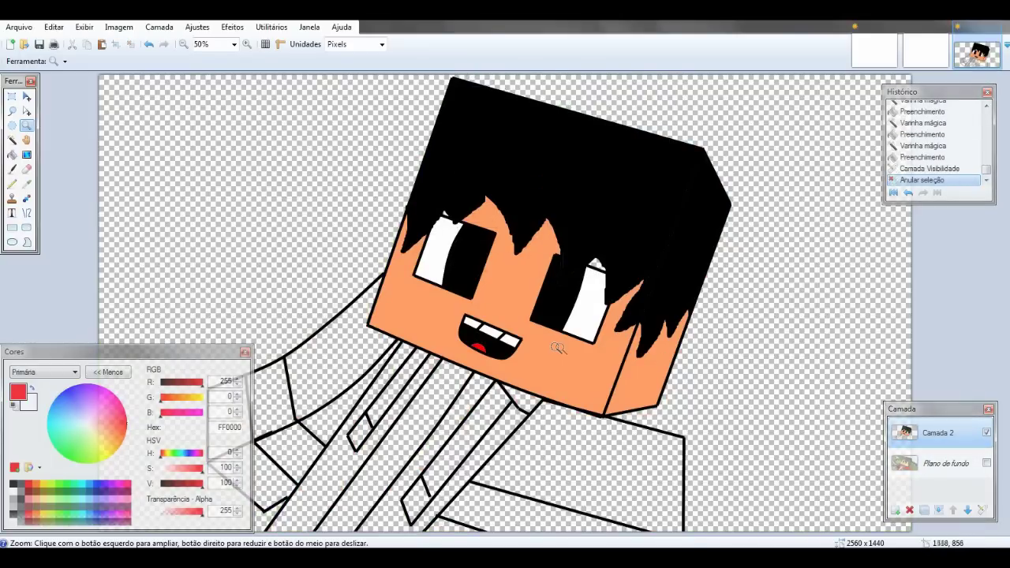
# Step: Select the small unfilled gap between the hair and the eye on the face's left and fill it with skin tone FFB27F
pyautogui.click(472, 219)
pyautogui.click(464, 234)
pyautogui.click(505, 331)
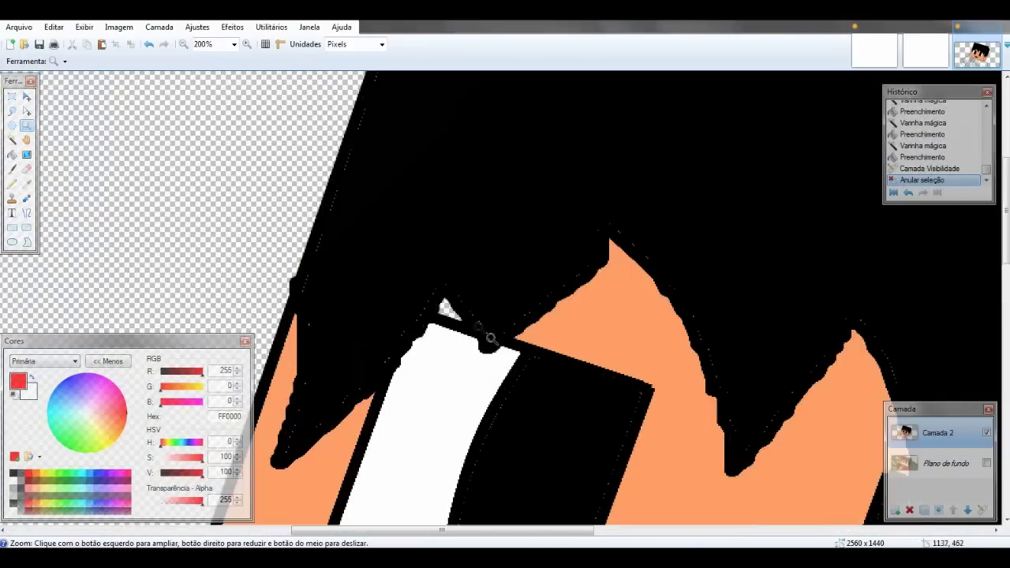
pyautogui.click(430, 301)
pyautogui.click(545, 319)
pyautogui.click(486, 286)
pyautogui.click(478, 296)
pyautogui.click(458, 307)
pyautogui.click(379, 304)
pyautogui.click(644, 284)
pyautogui.click(607, 286)
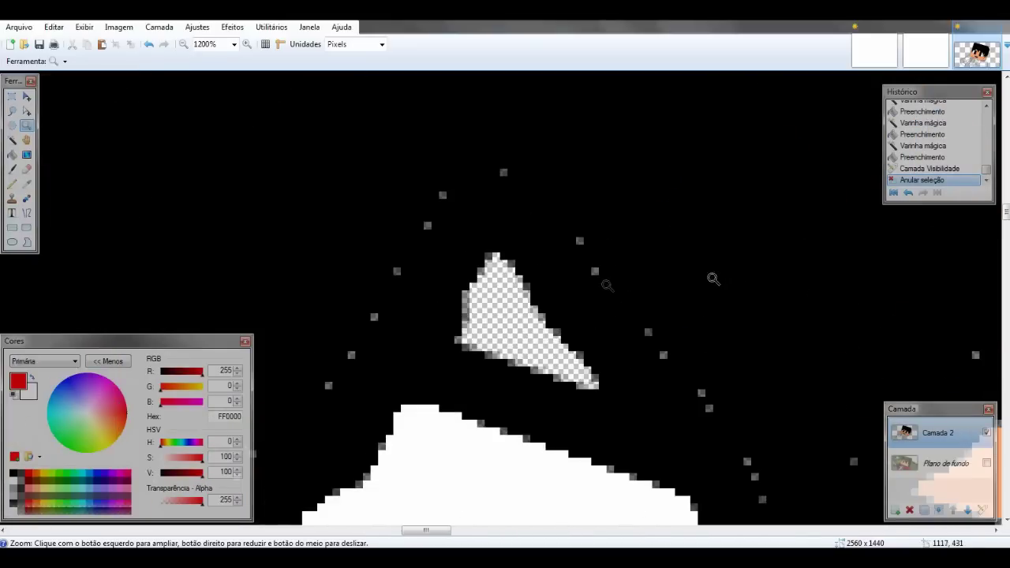
pyautogui.click(12, 141)
pyautogui.click(492, 328)
pyautogui.press('f')
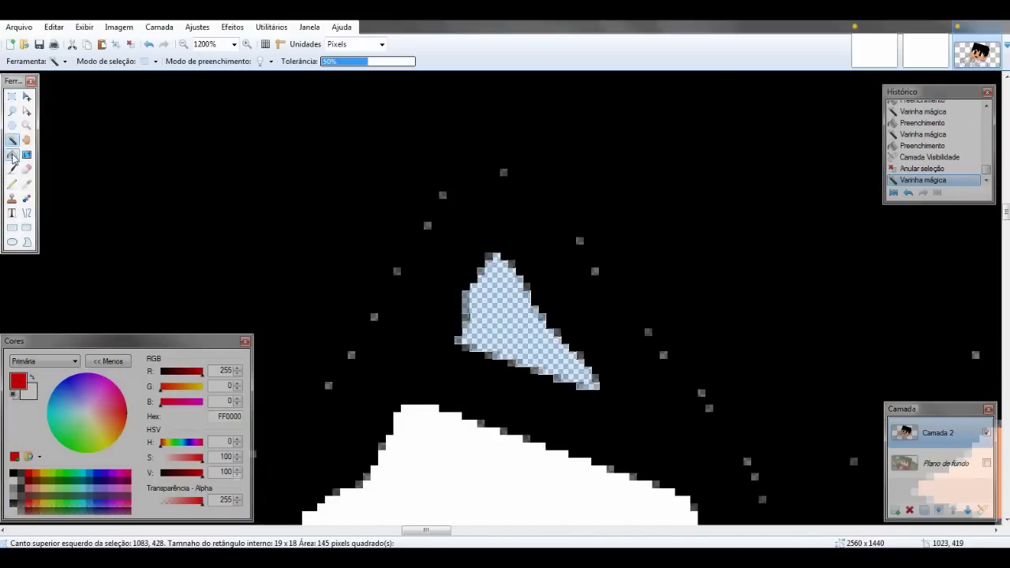
pyautogui.click(36, 495)
pyautogui.click(514, 316)
# Step: Fill the small gap above the eye on the face's right with FFB27F and clear the selection
pyautogui.scroll(-10, 419, 261)
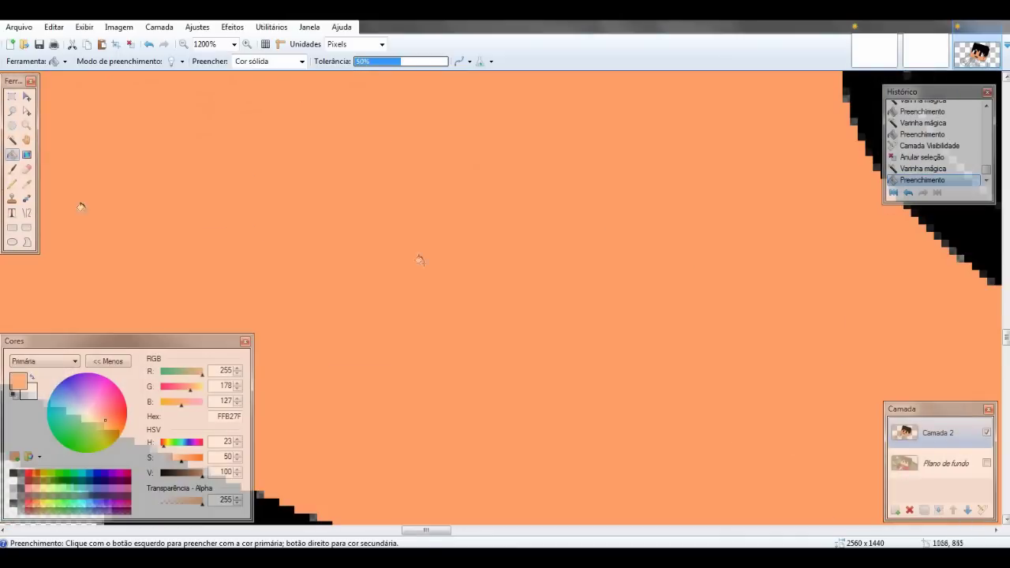
pyautogui.click(28, 125)
pyautogui.rightClick(364, 221)
pyautogui.rightClick(365, 221)
pyautogui.rightClick(365, 221)
pyautogui.rightClick(364, 221)
pyautogui.rightClick(365, 221)
pyautogui.rightClick(365, 221)
pyautogui.rightClick(365, 221)
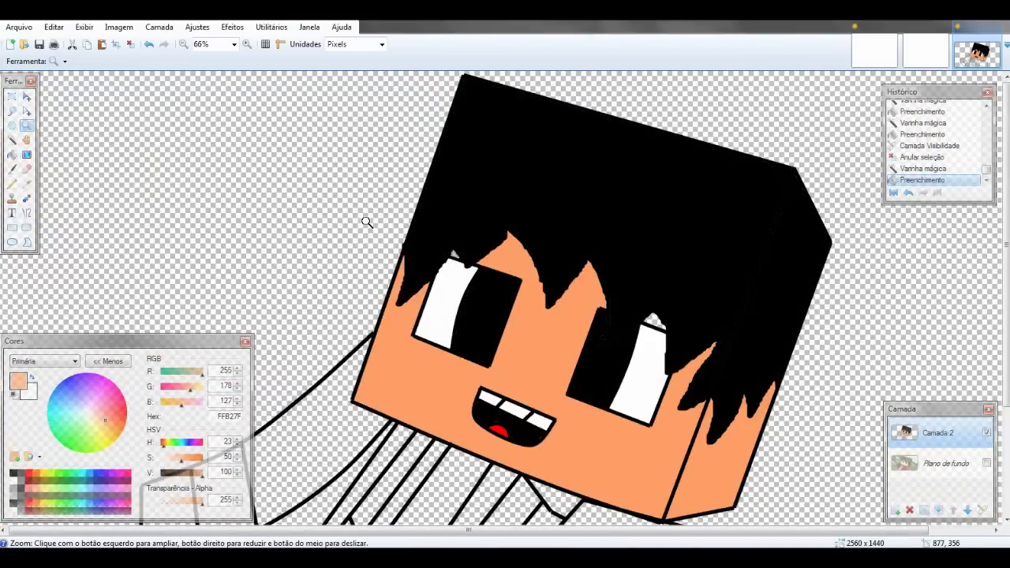
pyautogui.hotkey('ctrl', 'd')
pyautogui.click(12, 140)
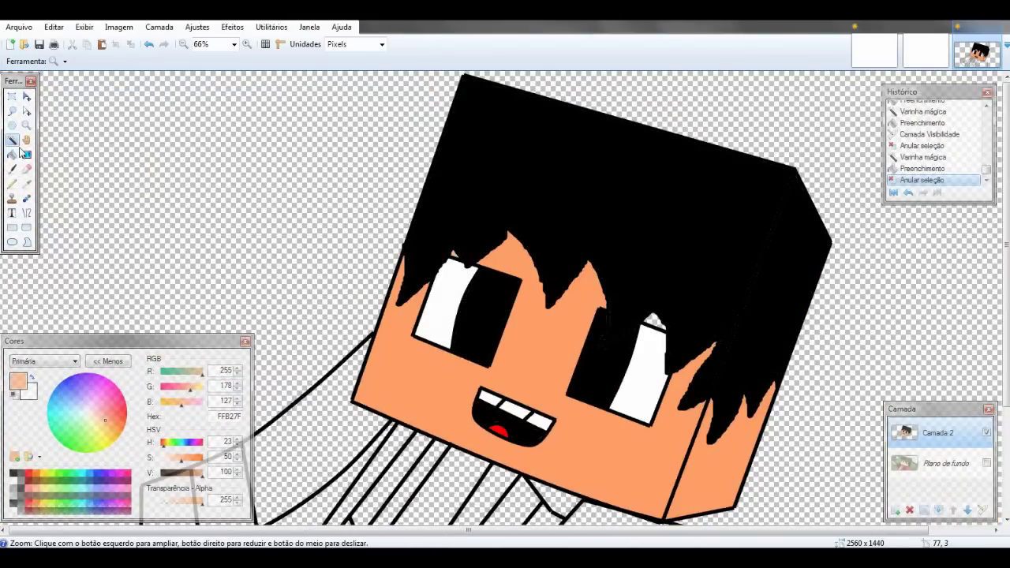
pyautogui.click(654, 321)
pyautogui.click(12, 155)
pyautogui.click(655, 321)
pyautogui.hotkey('ctrl', 'd')
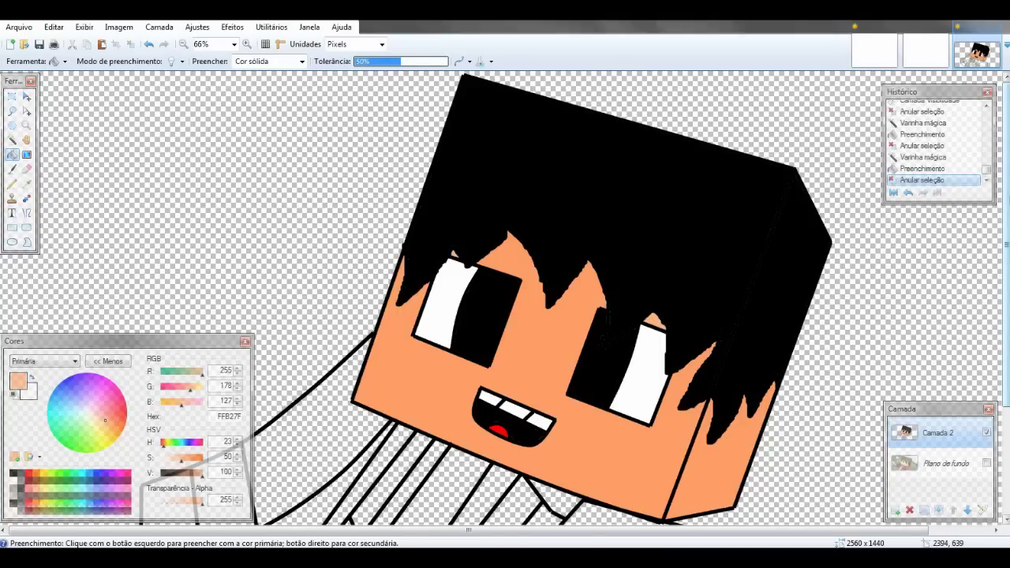
# Step: Select the two front panels of the jacket one after the other and fill each with red FF0000
pyautogui.scroll(-3, 505, 300)
pyautogui.click(11, 140)
pyautogui.click(303, 431)
pyautogui.click(12, 155)
pyautogui.click(29, 475)
pyautogui.click(273, 461)
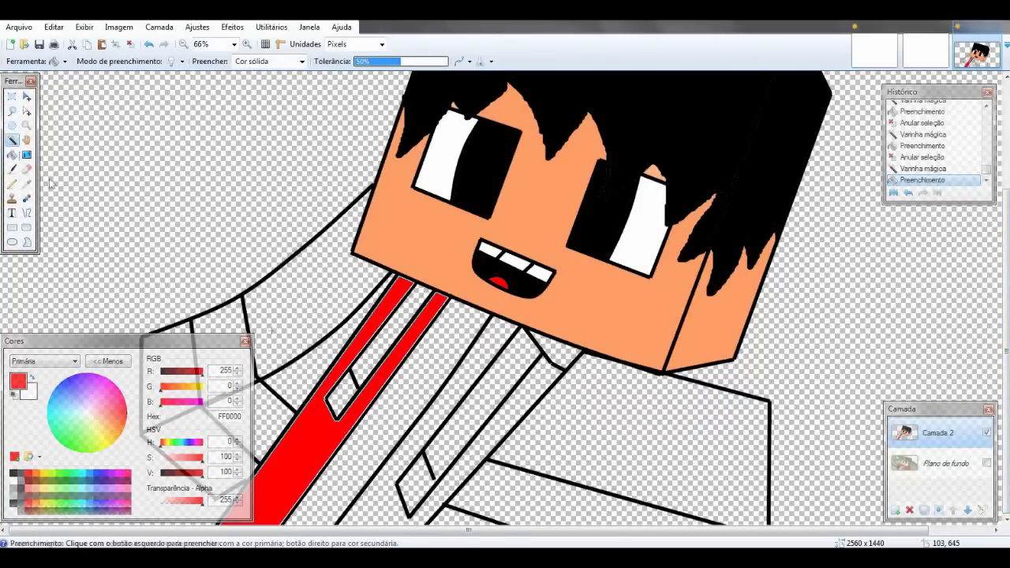
pyautogui.click(11, 140)
pyautogui.click(385, 490)
pyautogui.press('f')
pyautogui.click(385, 491)
# Step: Fill the upper sleeve on the drawing's left and the narrow jacket area beneath it with red FF0000
pyautogui.click(12, 140)
pyautogui.click(292, 300)
pyautogui.press('f')
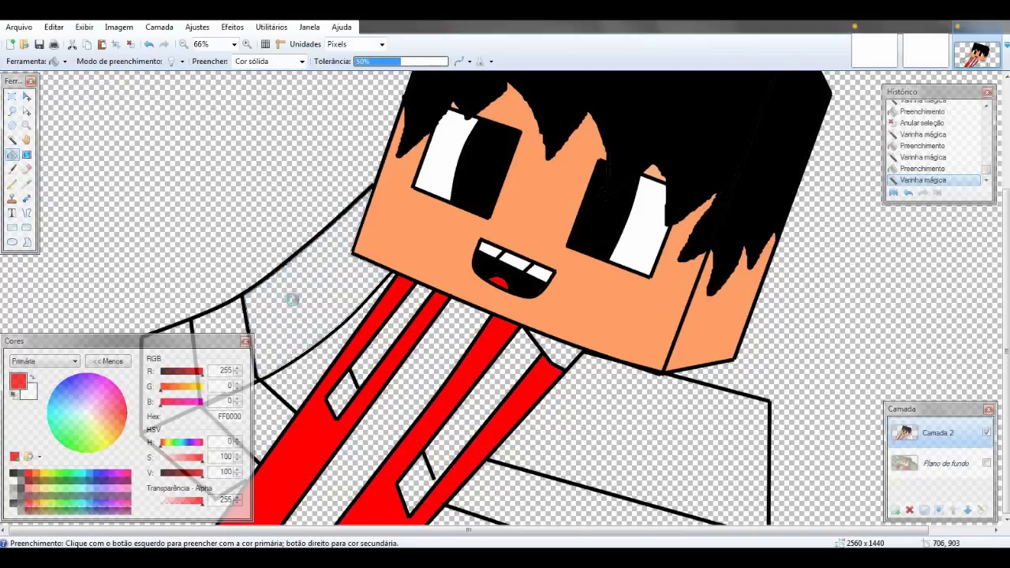
pyautogui.click(292, 301)
pyautogui.click(12, 140)
pyautogui.click(303, 379)
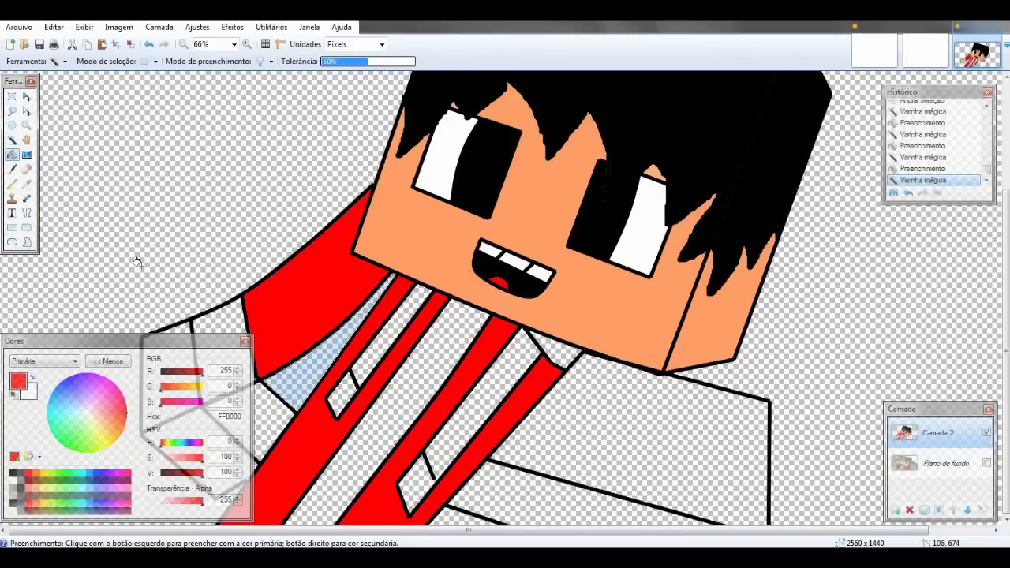
pyautogui.click(293, 384)
# Step: Fill the large jacket sleeve on the drawing's right and the small collar piece under the chin with red FF0000
pyautogui.click(12, 140)
pyautogui.click(668, 419)
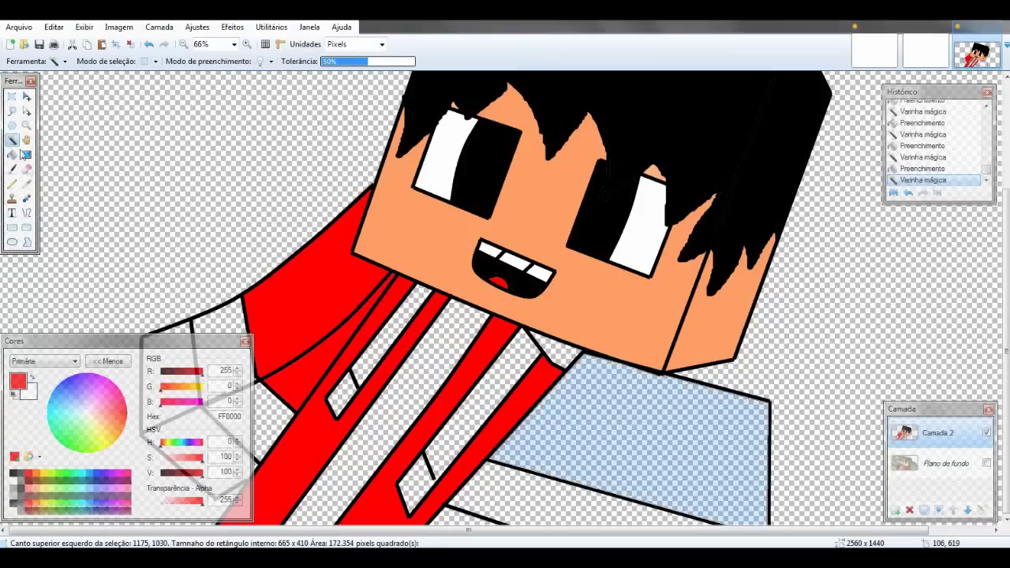
pyautogui.click(12, 154)
pyautogui.click(637, 442)
pyautogui.click(12, 140)
pyautogui.click(555, 348)
pyautogui.click(12, 154)
pyautogui.click(556, 350)
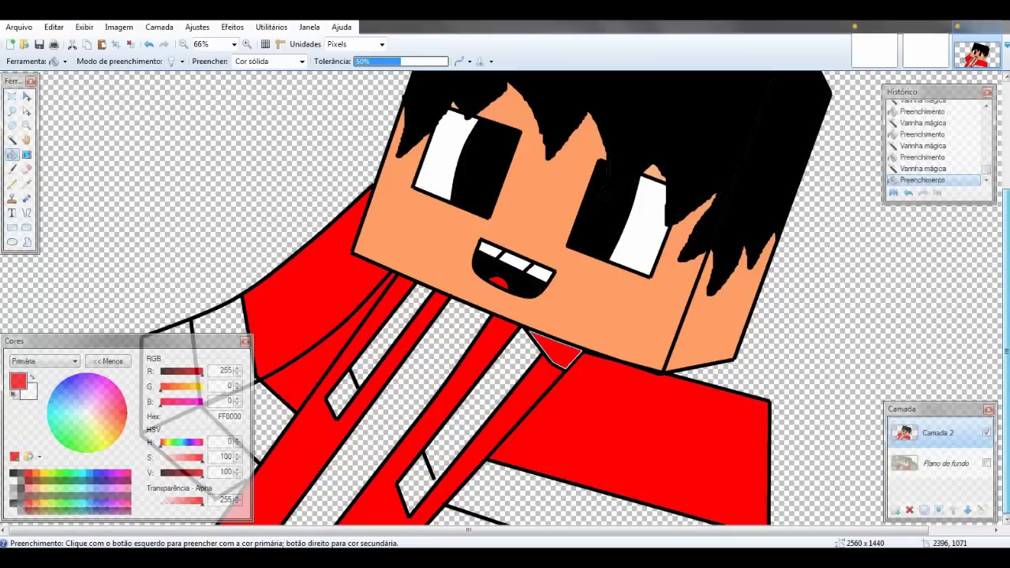
# Step: Select the central shirt strip between the jacket panels and fill it with white FFFFFF
pyautogui.click(12, 140)
pyautogui.click(13, 480)
pyautogui.click(425, 393)
pyautogui.click(424, 393)
pyautogui.click(12, 154)
pyautogui.click(419, 395)
# Step: Select the narrow stripe in the left jacket panel above its tip and fill it with white FFFFFF
pyautogui.click(12, 140)
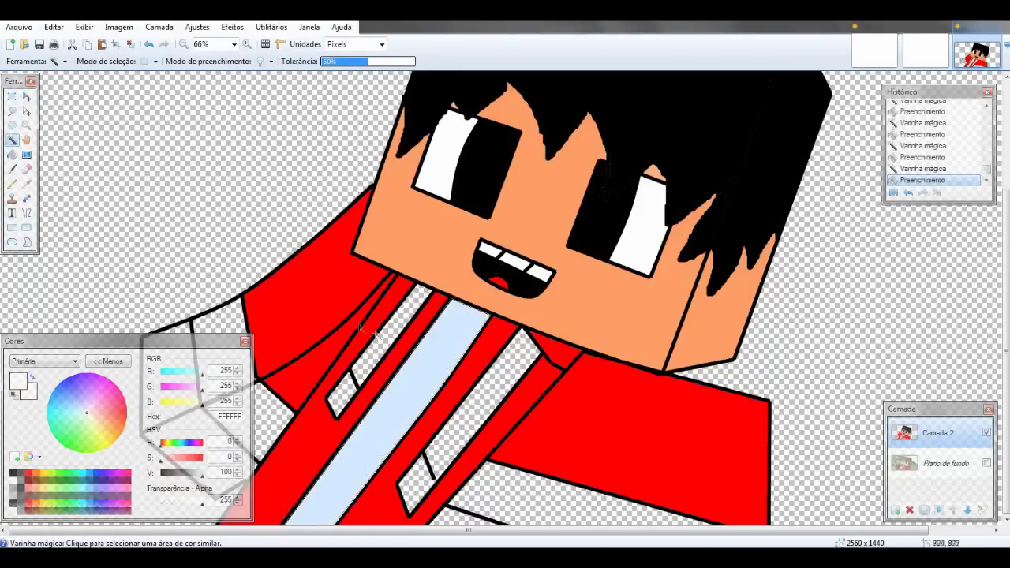
pyautogui.click(362, 329)
pyautogui.click(12, 154)
pyautogui.click(381, 346)
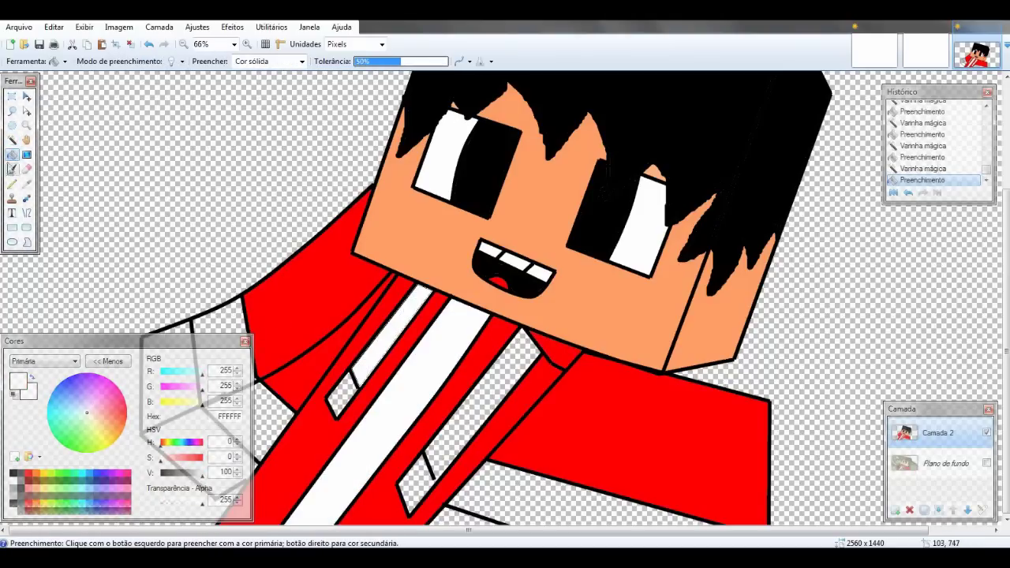
# Step: Close the gap in the line separating the right jacket stripe from its tip with a short black line, 10 px wide
pyautogui.click(12, 140)
pyautogui.click(464, 416)
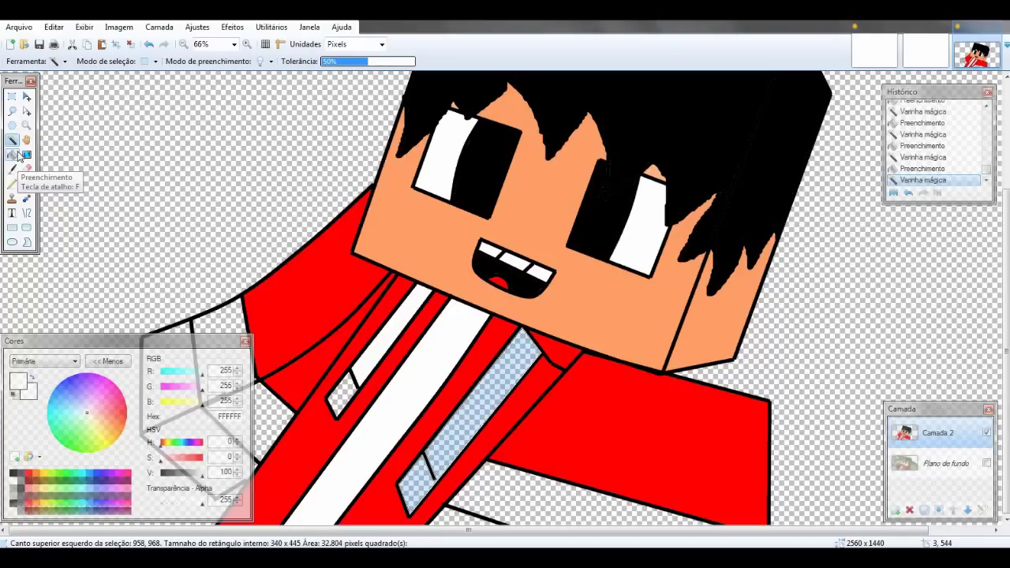
pyautogui.click(26, 213)
pyautogui.hotkey('ctrl', 'd')
pyautogui.click(13, 474)
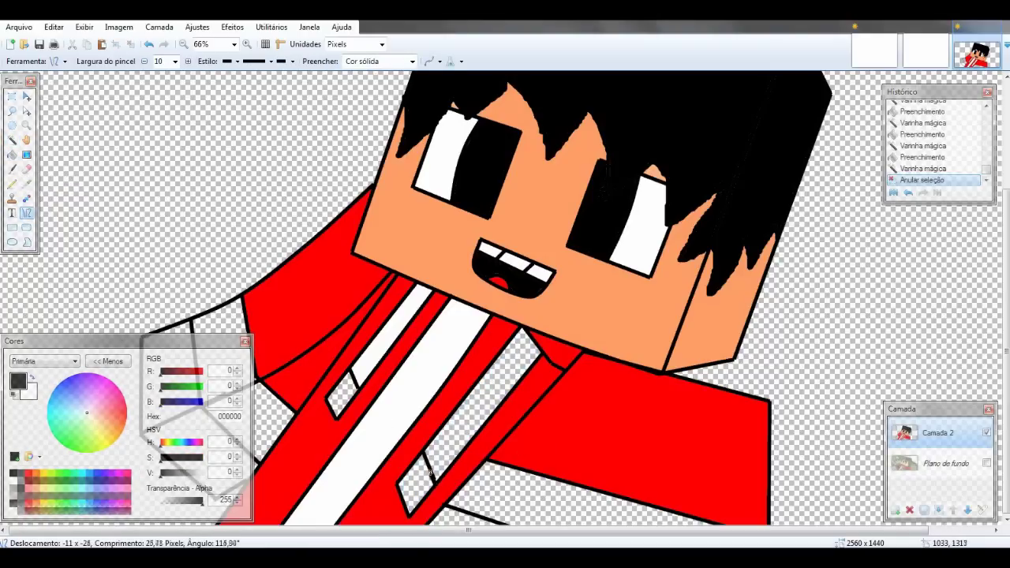
pyautogui.moveTo(431, 472); pyautogui.dragTo(430, 469)
# Step: Select the stripe in the right jacket panel above its tip and fill it with white FFFFFF
pyautogui.click(11, 140)
pyautogui.click(457, 427)
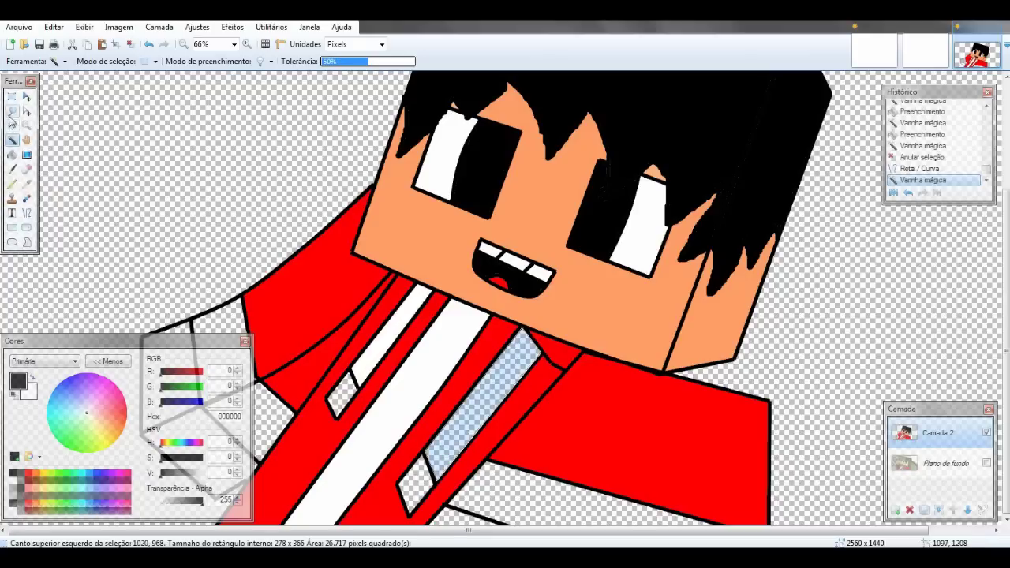
pyautogui.click(12, 154)
pyautogui.click(12, 481)
pyautogui.click(458, 442)
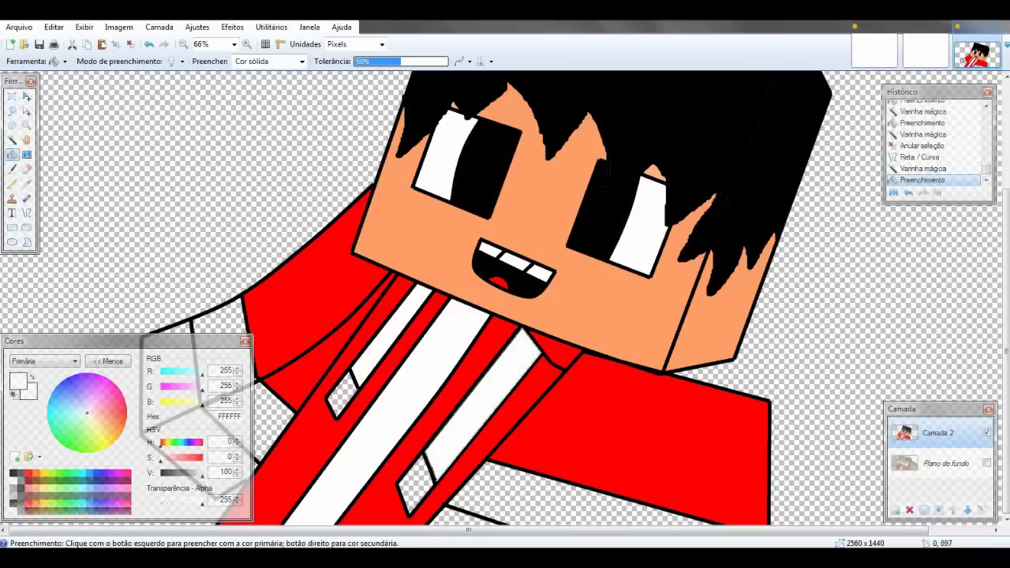
# Step: Select the diamond-shaped tip of the right jacket stripe and fill it with black 000000
pyautogui.click(11, 140)
pyautogui.click(414, 483)
pyautogui.click(12, 153)
pyautogui.click(12, 474)
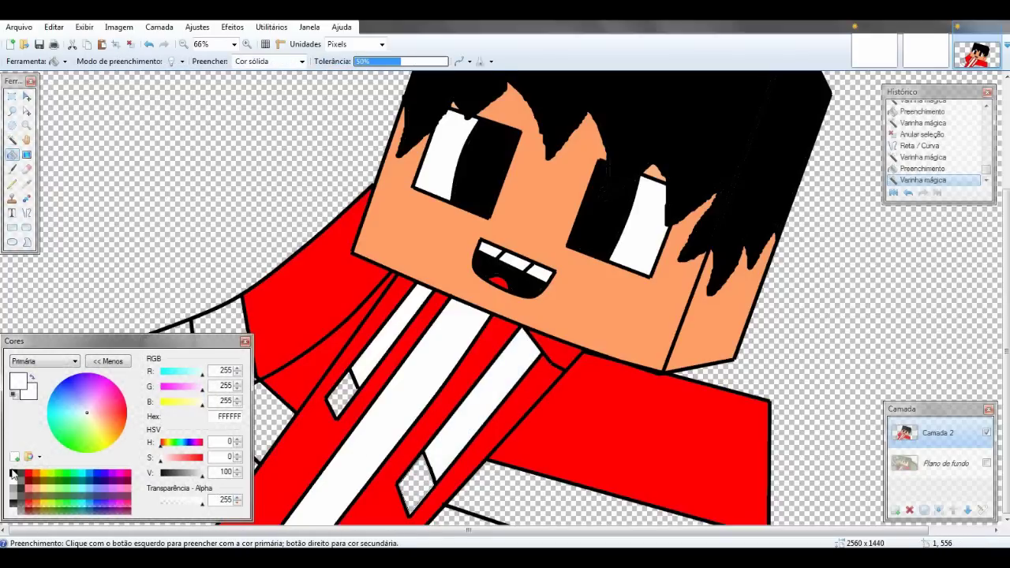
pyautogui.click(414, 483)
# Step: Select the diamond-shaped tip of the left jacket stripe and fill it with dark grey 404040
pyautogui.click(12, 140)
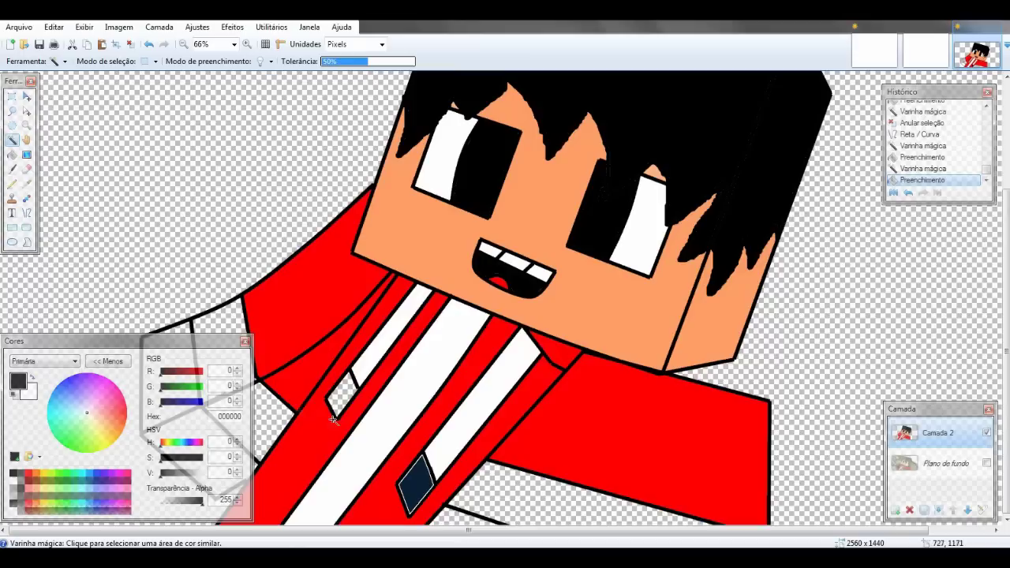
pyautogui.click(342, 394)
pyautogui.click(12, 156)
pyautogui.click(340, 387)
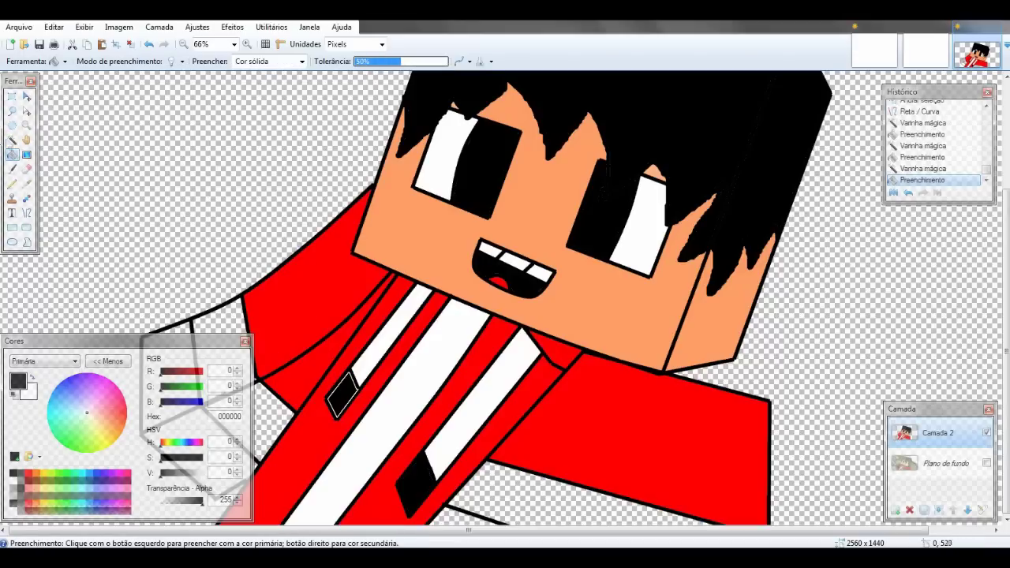
pyautogui.click(21, 474)
pyautogui.click(340, 401)
pyautogui.click(12, 139)
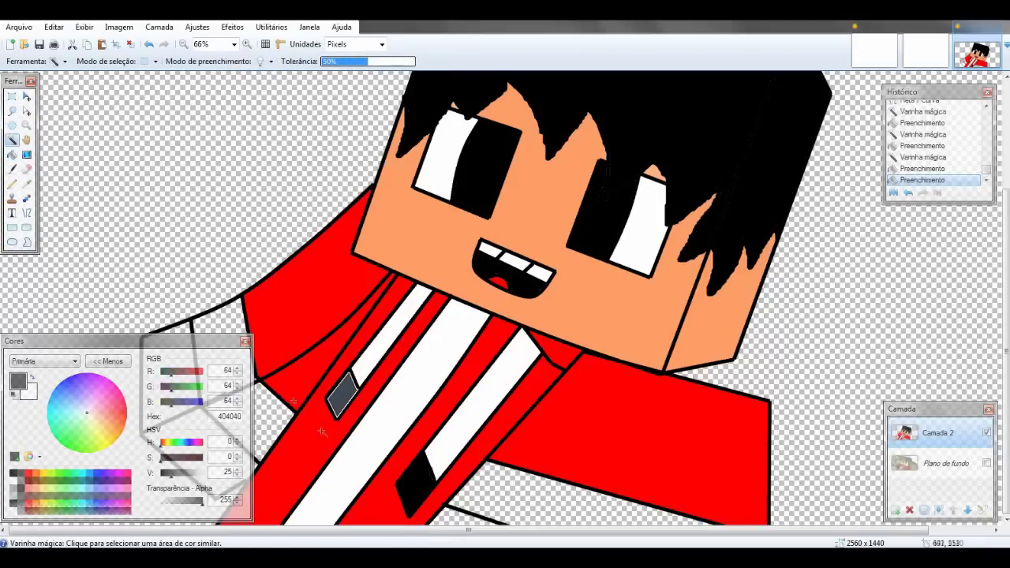
# Step: Undo the dark grey fill on the diamond-shaped tip of the left jacket stripe
pyautogui.click(261, 411)
pyautogui.hotkey('ctrl', 'z')
pyautogui.hotkey('ctrl', 'z')
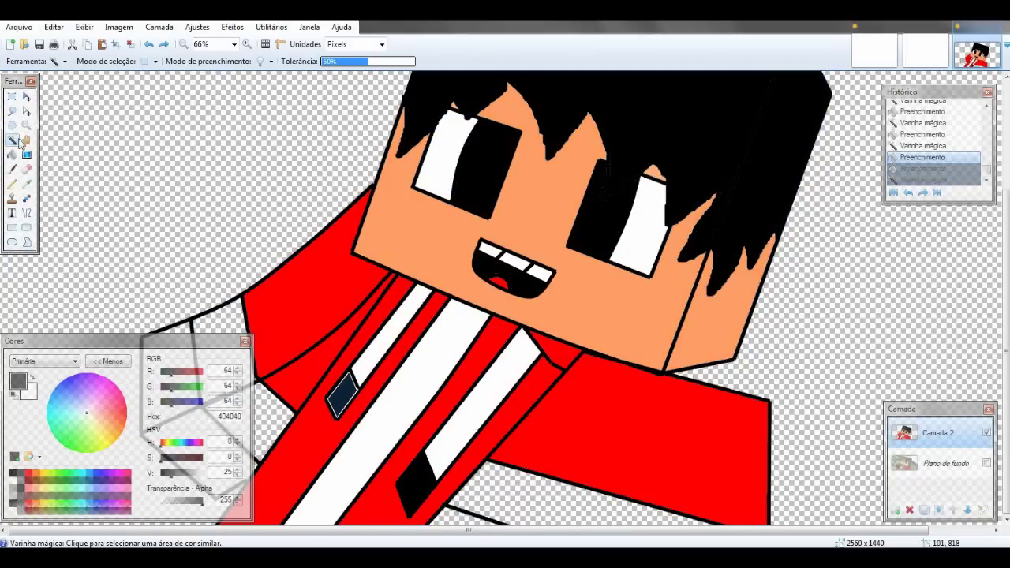
# Step: Select the lower and upper faces of the left sleeve's cuff in turn and fill each with black 000000
pyautogui.click(272, 410)
pyautogui.click(12, 155)
pyautogui.click(13, 473)
pyautogui.click(262, 391)
pyautogui.click(12, 140)
pyautogui.click(229, 312)
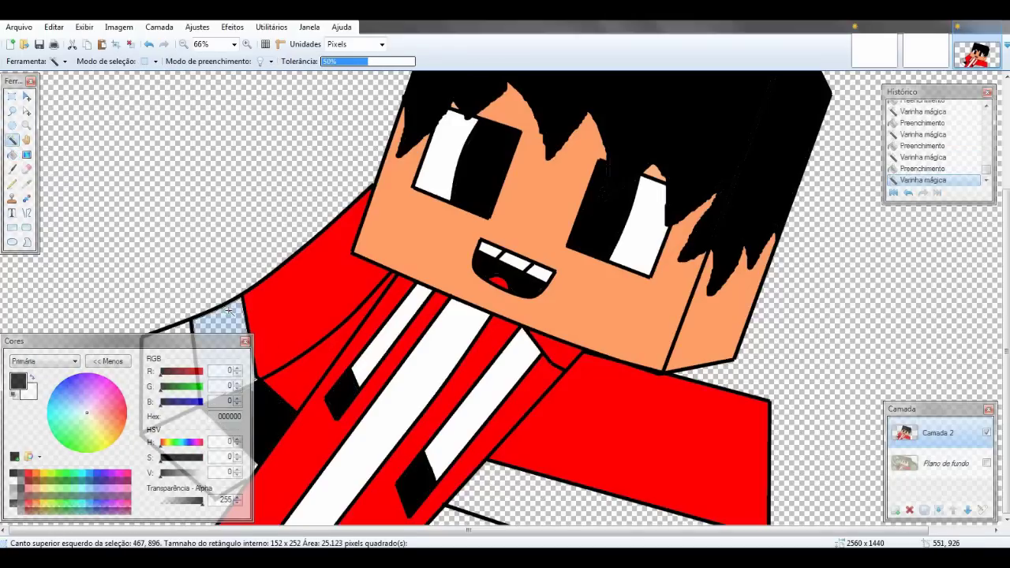
pyautogui.click(215, 312)
# Step: Select the empty cuff area below the right red sleeve and fill it with black
pyautogui.click(12, 139)
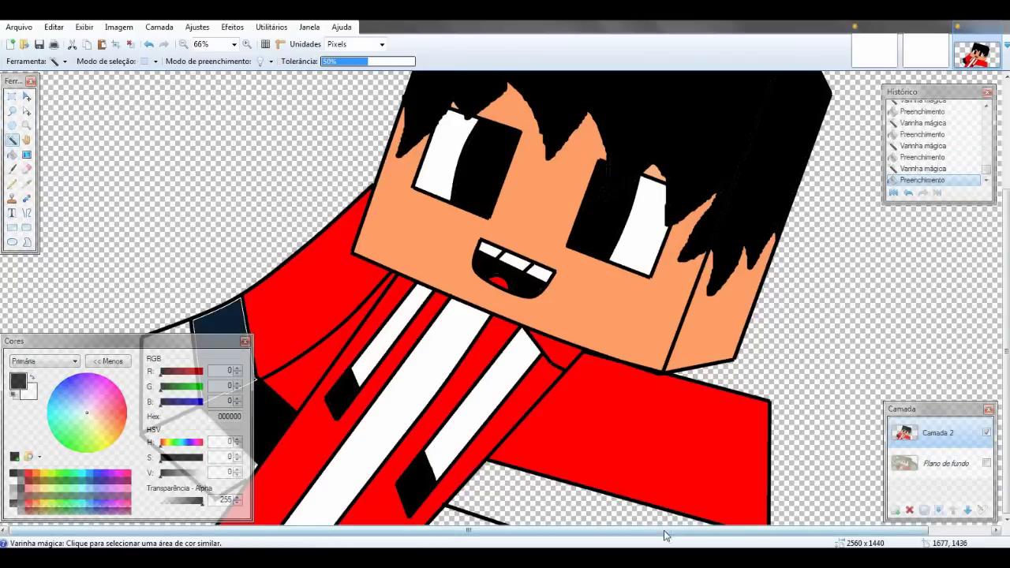
pyautogui.moveTo(668, 532); pyautogui.dragTo(705, 532)
pyautogui.click(464, 502)
pyautogui.press('f')
pyautogui.click(464, 505)
# Step: Select the small piece of arm below the right black cuff and fill it with skin tone FFB27F
pyautogui.click(26, 125)
pyautogui.rightClick(300, 254)
pyautogui.rightClick(603, 246)
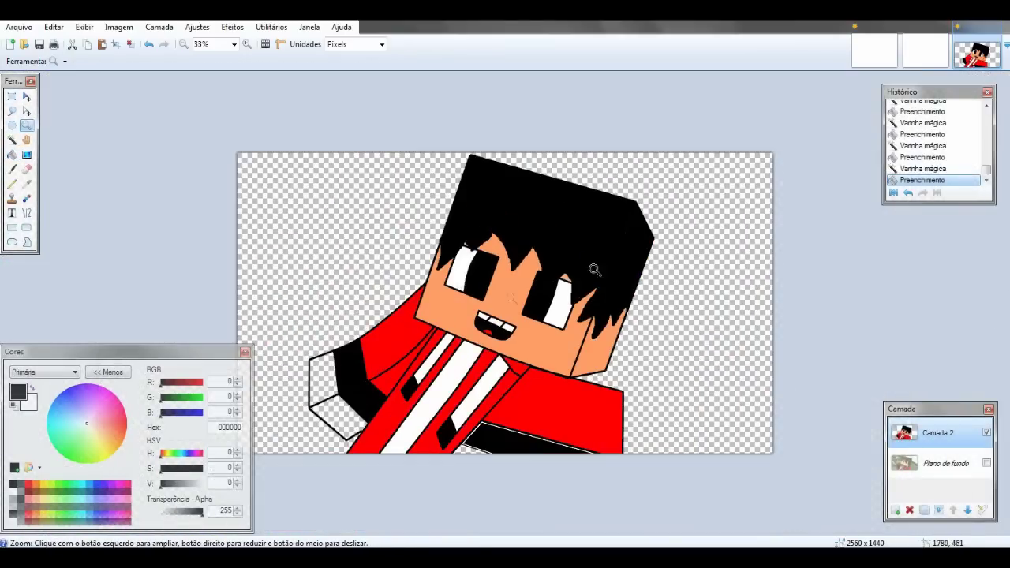
pyautogui.click(12, 142)
pyautogui.click(466, 449)
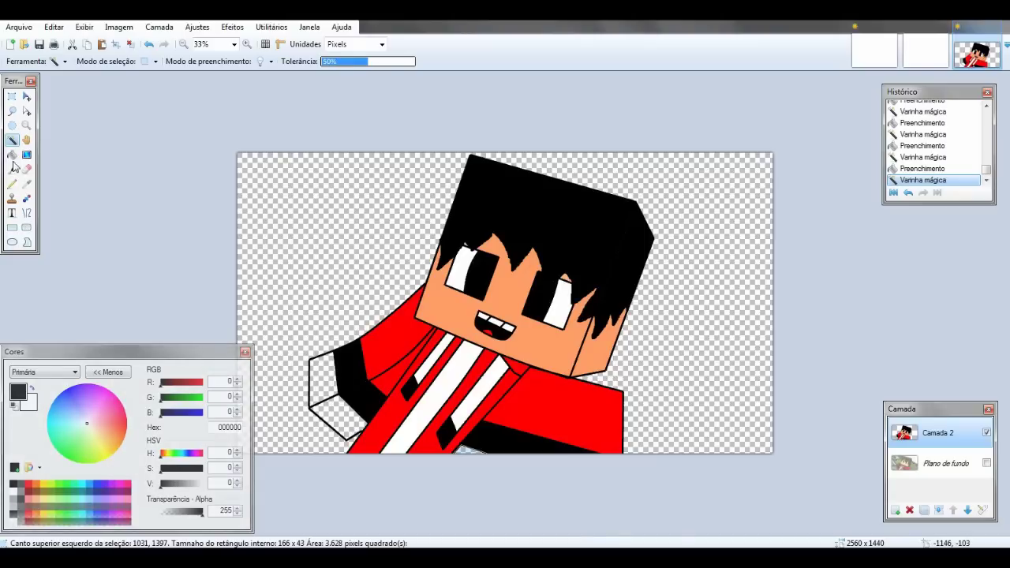
pyautogui.click(11, 156)
pyautogui.click(31, 498)
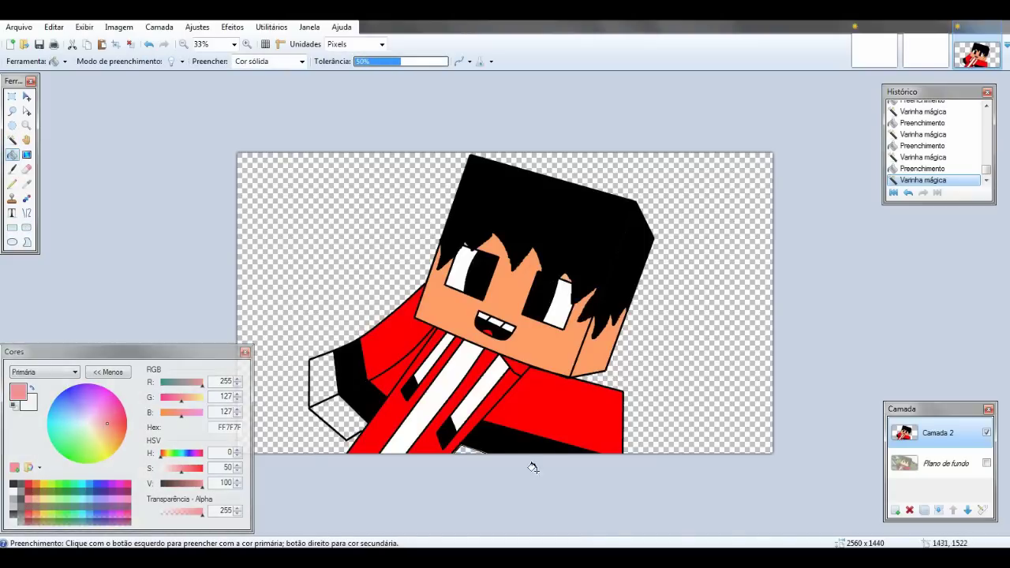
pyautogui.click(466, 450)
pyautogui.click(465, 450)
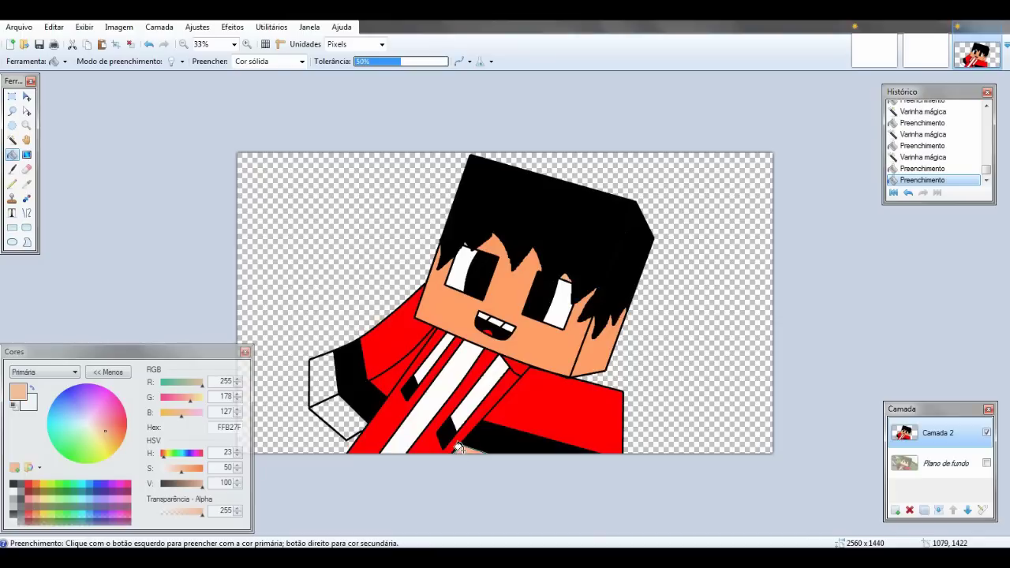
# Step: Select the lower and upper faces of the left hand in turn and fill each with skin tone FFB27F
pyautogui.click(12, 140)
pyautogui.click(12, 154)
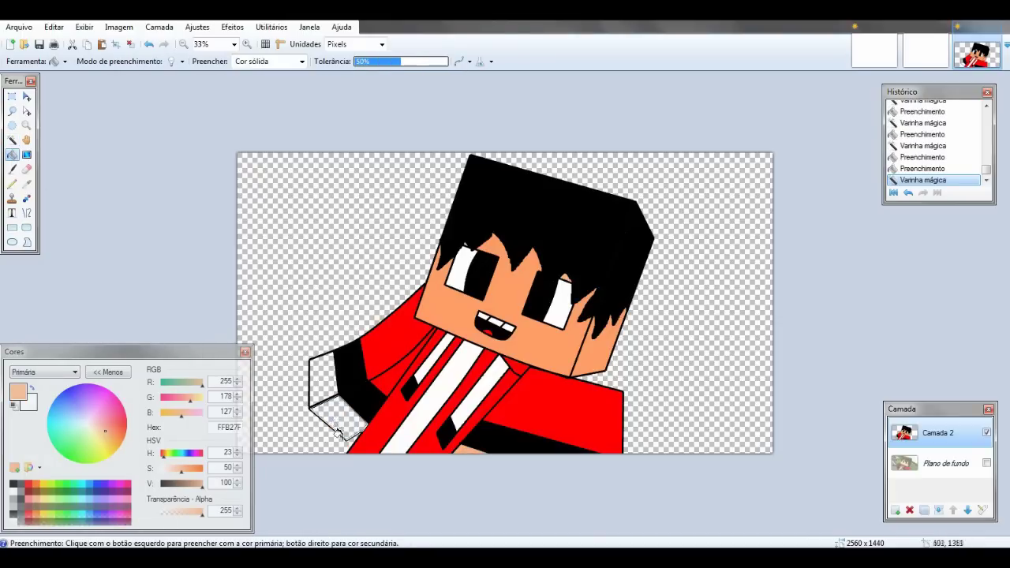
pyautogui.click(338, 416)
pyautogui.click(12, 140)
pyautogui.click(323, 383)
pyautogui.click(12, 153)
pyautogui.click(323, 383)
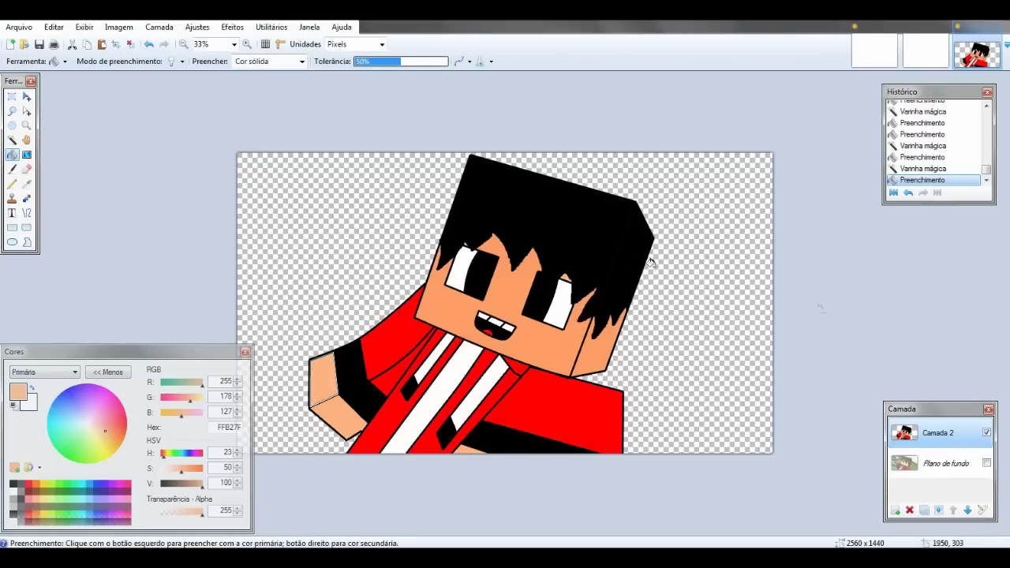
# Step: Toggle the visibility of the Plano de fundo layer to compare the drawing with the original wallpaper
pyautogui.click(987, 464)
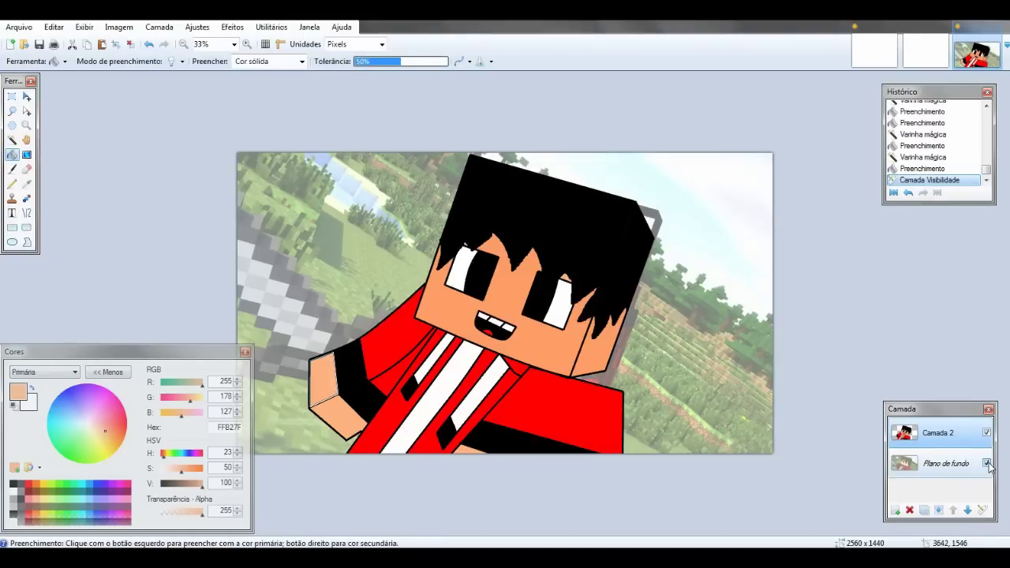
pyautogui.click(987, 463)
pyautogui.click(987, 463)
pyautogui.click(987, 464)
pyautogui.click(987, 464)
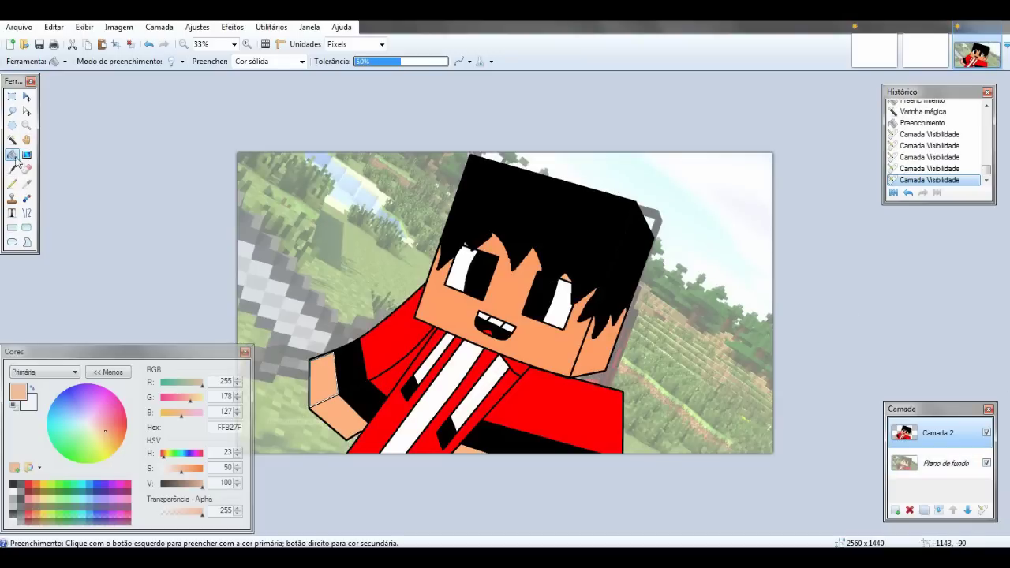
# Step: Fill the area around the character on Camada 2 with white FFFFFF, deselect it, and hide the Plano de fundo layer
pyautogui.click(12, 139)
pyautogui.click(381, 255)
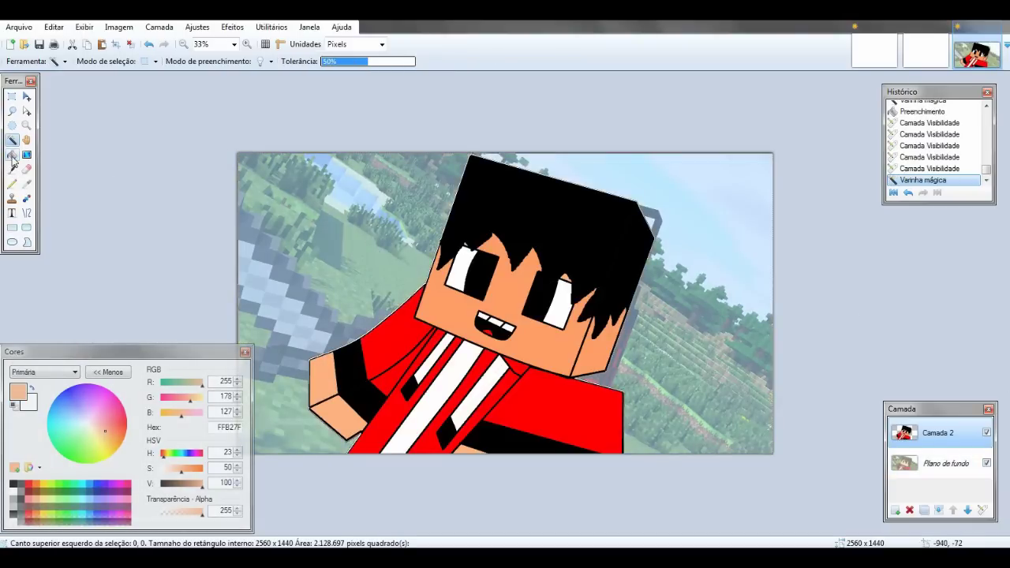
pyautogui.click(12, 154)
pyautogui.click(12, 491)
pyautogui.click(329, 289)
pyautogui.hotkey('ctrl', 'd')
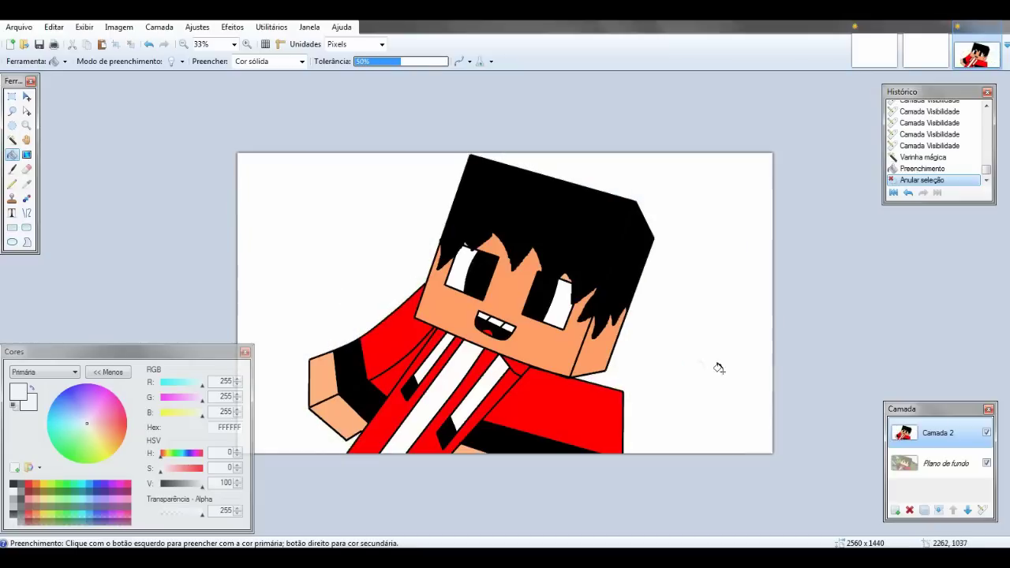
pyautogui.click(987, 464)
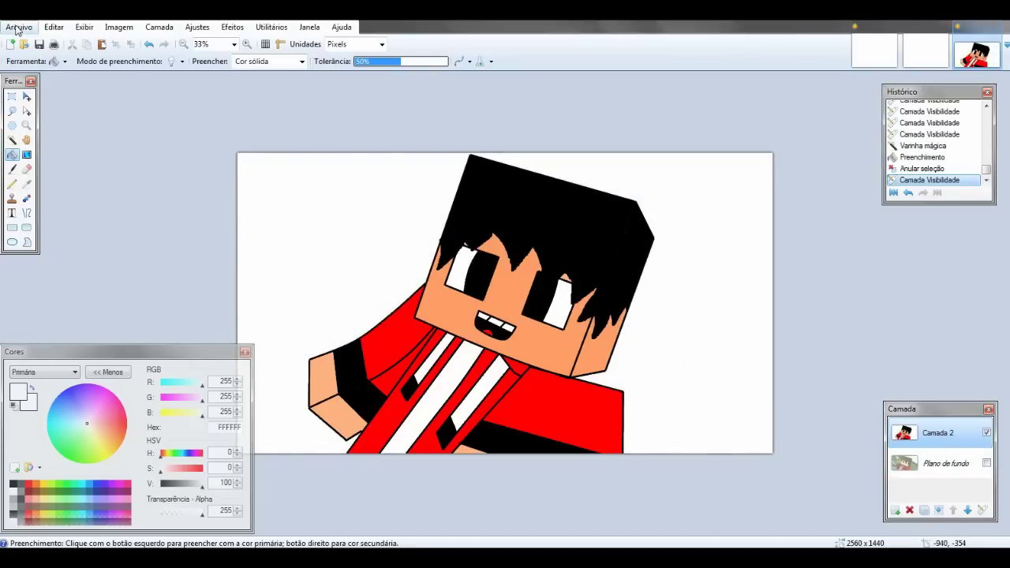
# Step: Save the drawing as SpeedArt #1 in Paint.NET (*.pdn) format in the personal folder on the desktop
pyautogui.click(17, 27)
pyautogui.click(12, 115)
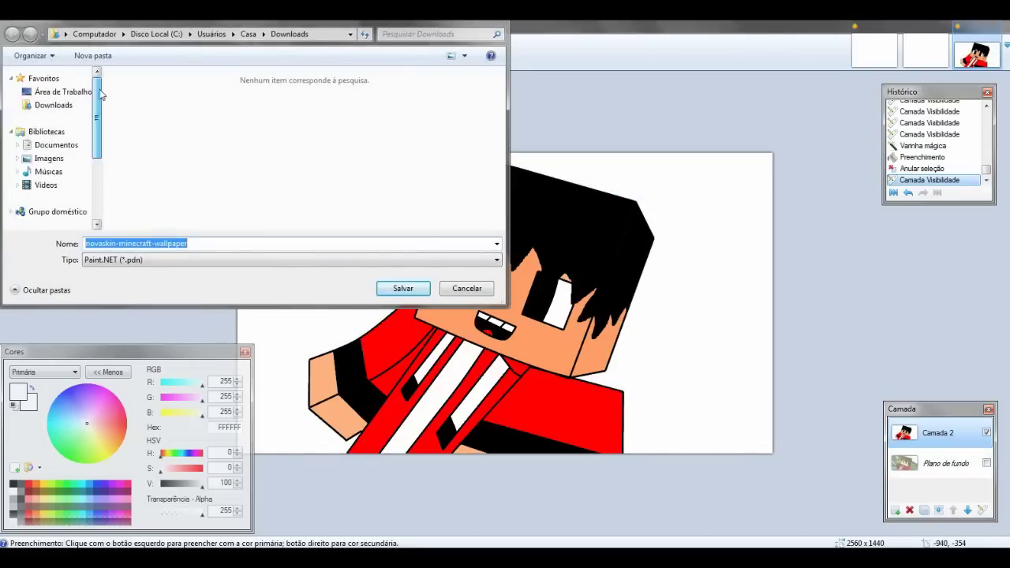
pyautogui.click(63, 91)
pyautogui.doubleClick(300, 150)
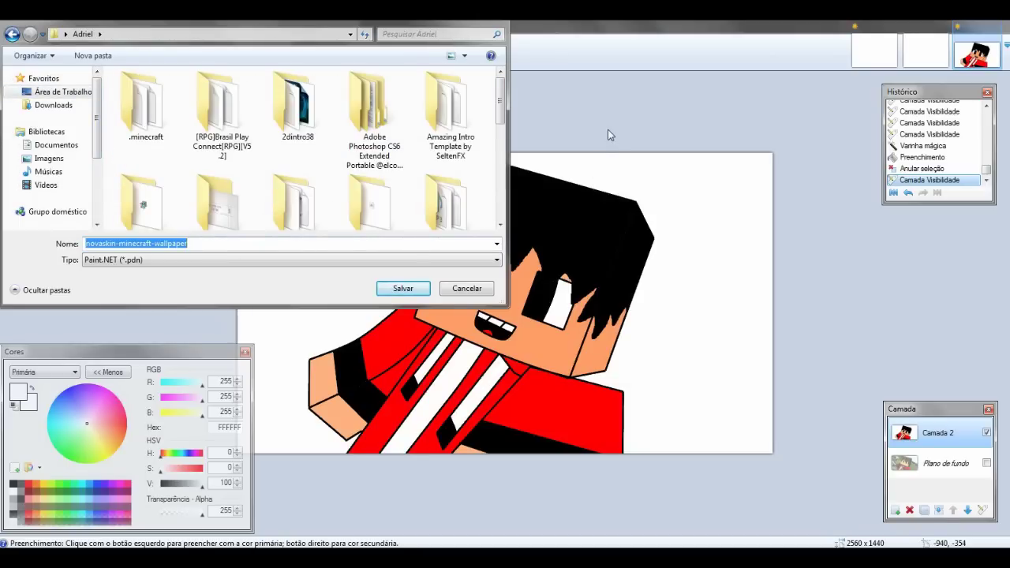
pyautogui.write('Arte')
pyautogui.press('BackSpace')
pyautogui.press('BackSpace')
pyautogui.press('BackSpace')
pyautogui.press('BackSpace')
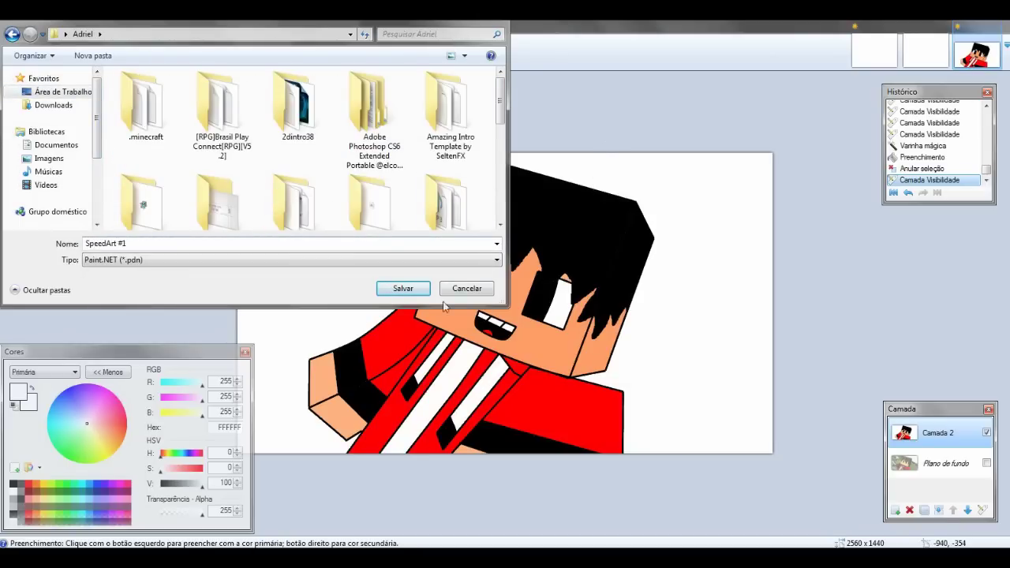
pyautogui.click(411, 290)
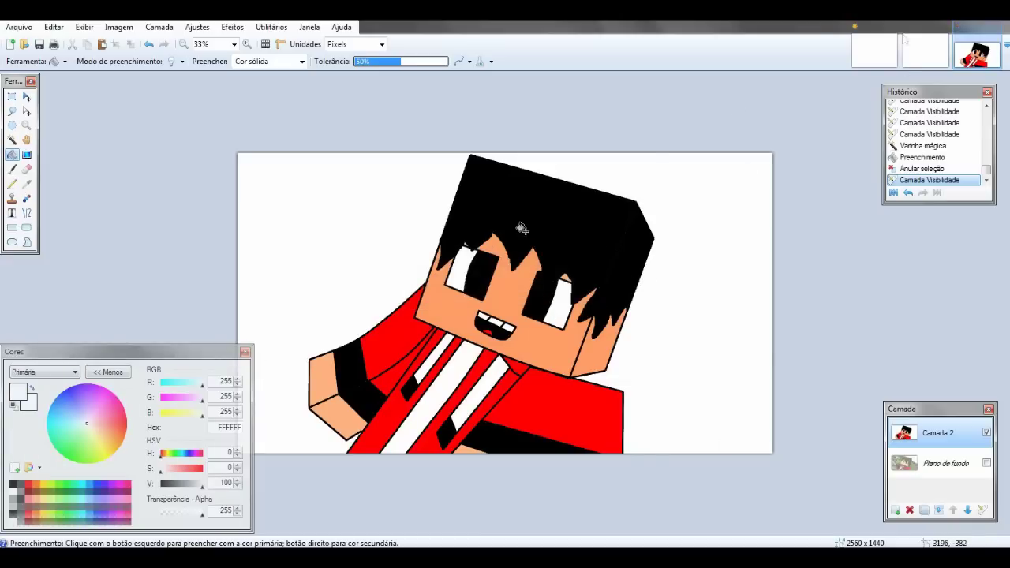